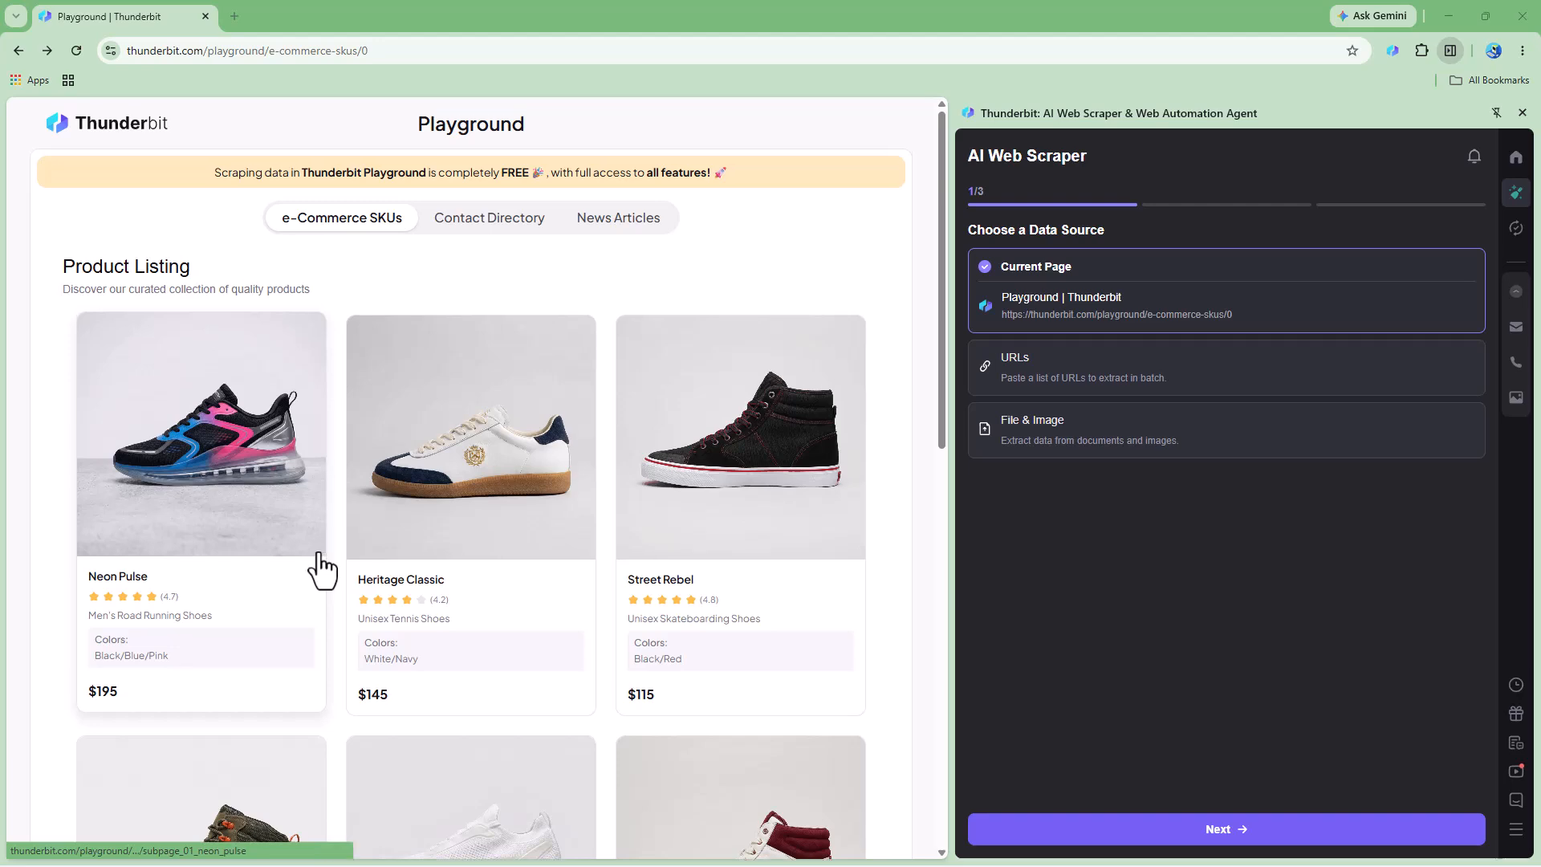
Step: Examine the product description and care instructions on the Neon Pulse detail page, and return to the product listing
{"action": "scroll", "coordinate": [322, 569], "scroll_direction": "up", "scroll_amount": 6}
{"action": "scroll", "coordinate": [322, 570], "scroll_direction": "up", "scroll_amount": 3}
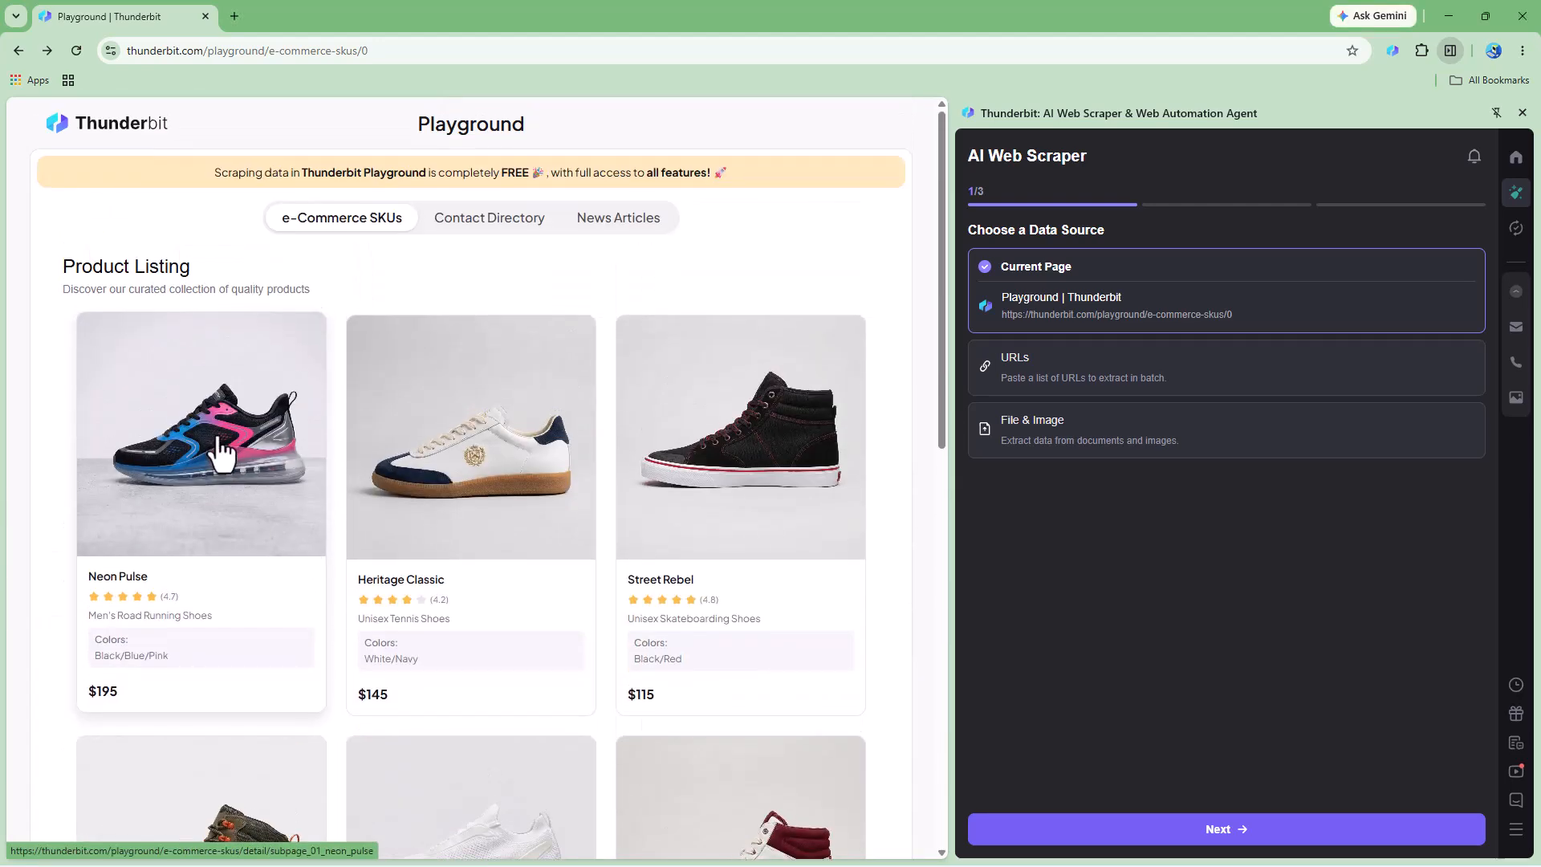
{"action": "left_click", "coordinate": [220, 438]}
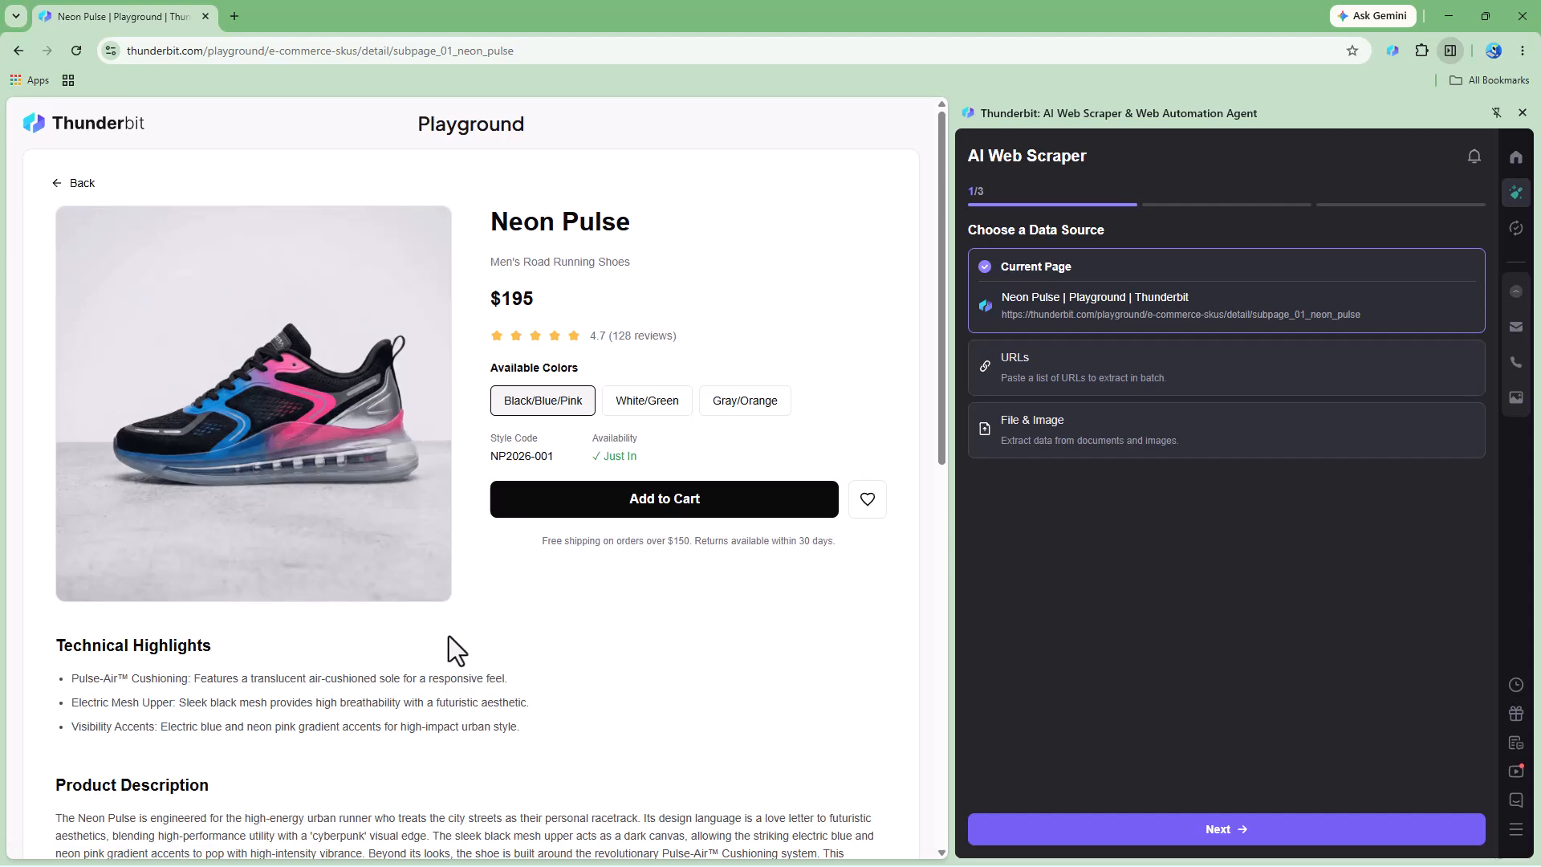
{"action": "scroll", "coordinate": [448, 636], "scroll_direction": "down", "scroll_amount": 7}
{"action": "scroll", "coordinate": [451, 636], "scroll_direction": "up", "scroll_amount": 2}
{"action": "left_click_drag", "start_coordinate": [141, 390], "coordinate": [220, 479]}
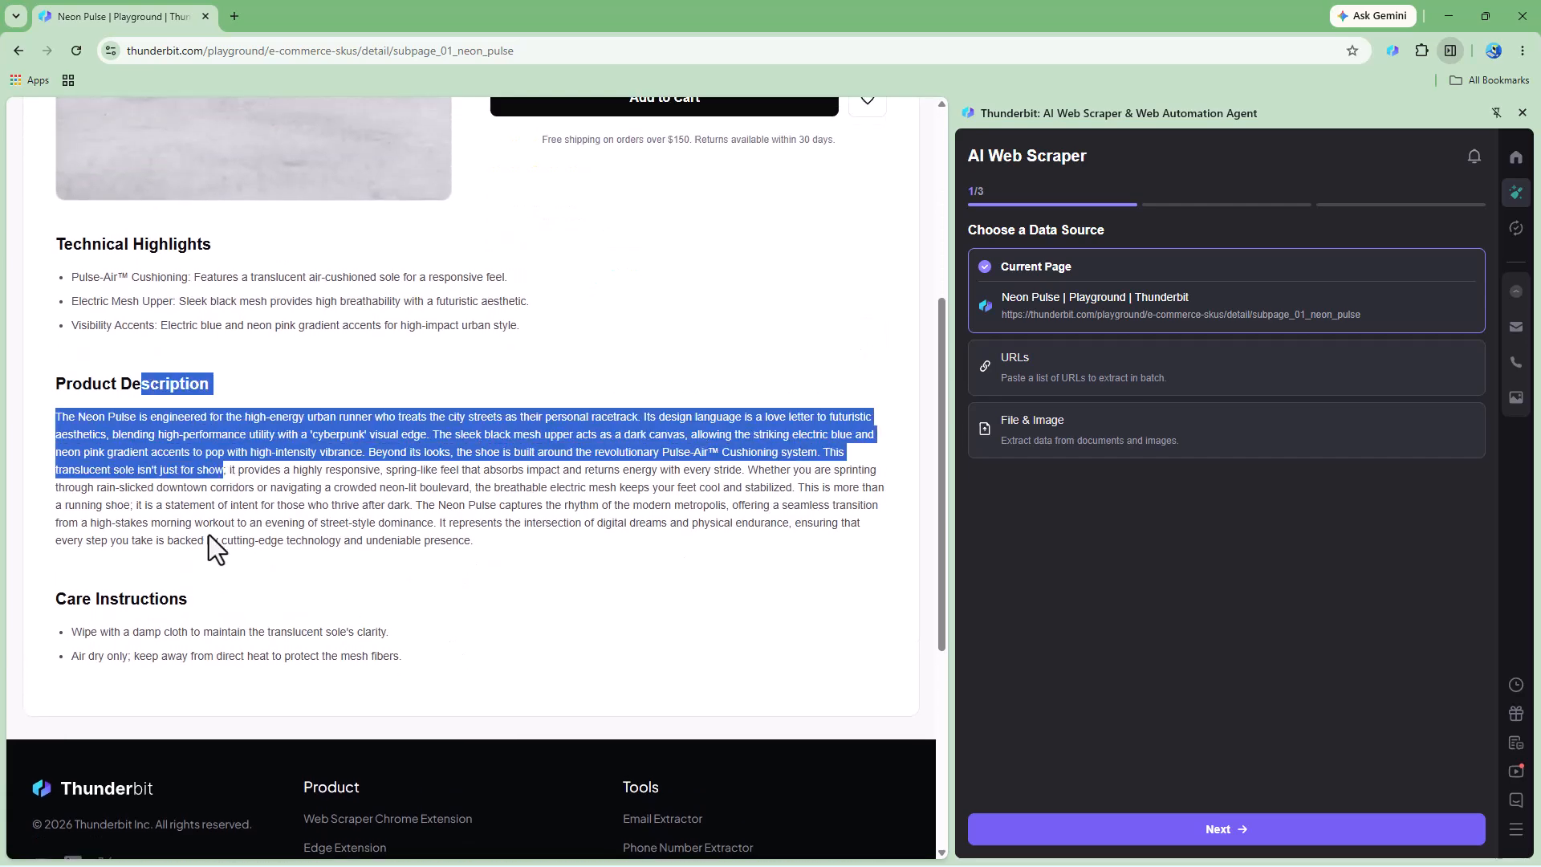
{"action": "left_click_drag", "start_coordinate": [128, 604], "coordinate": [218, 652]}
{"action": "scroll", "coordinate": [218, 651], "scroll_direction": "up", "scroll_amount": 5}
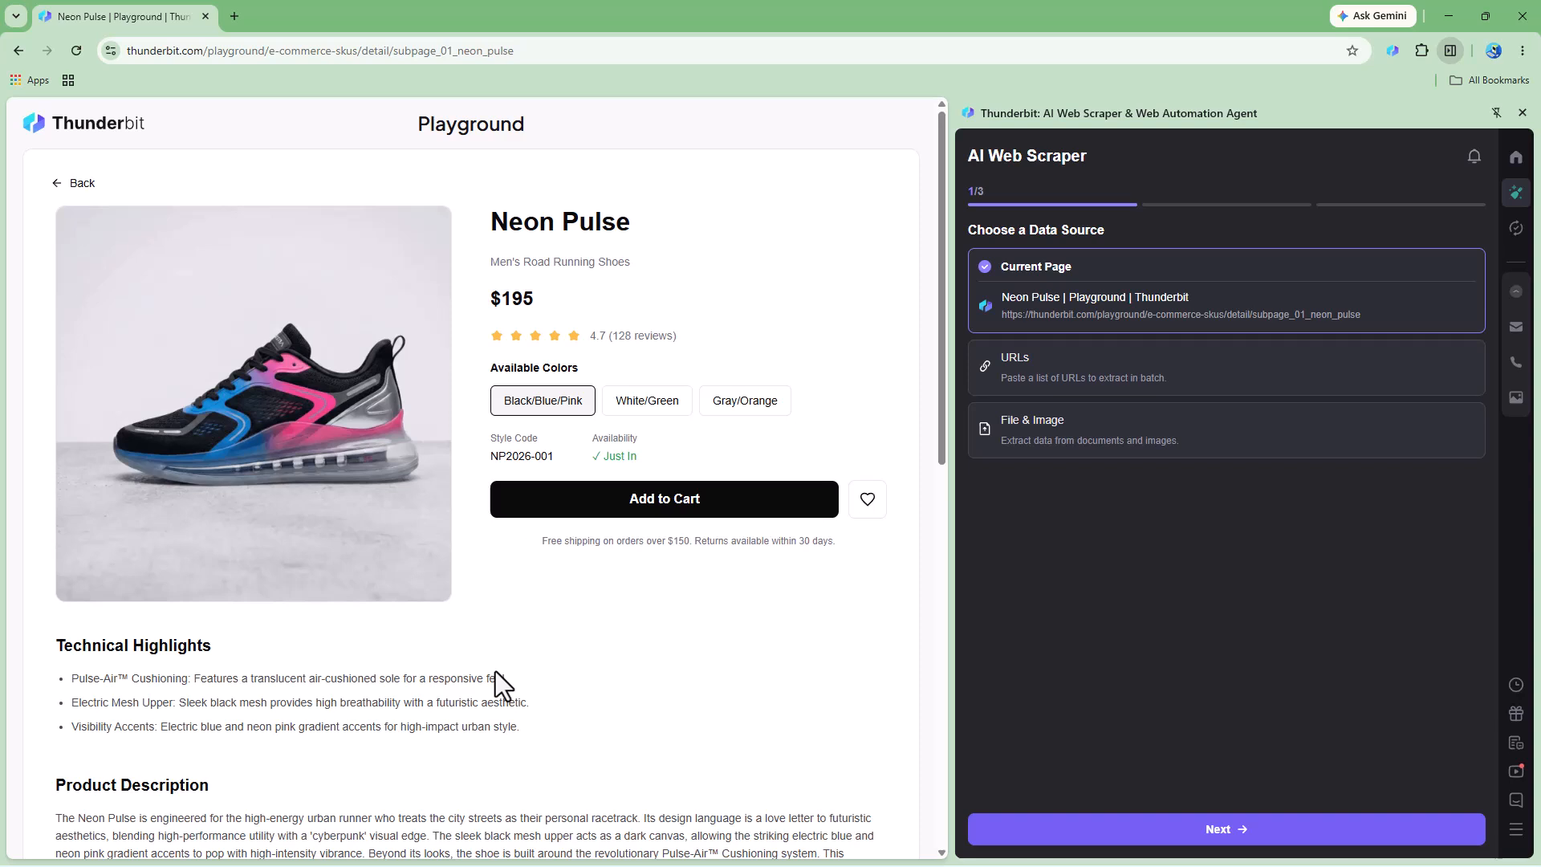
{"action": "left_click", "coordinate": [58, 184]}
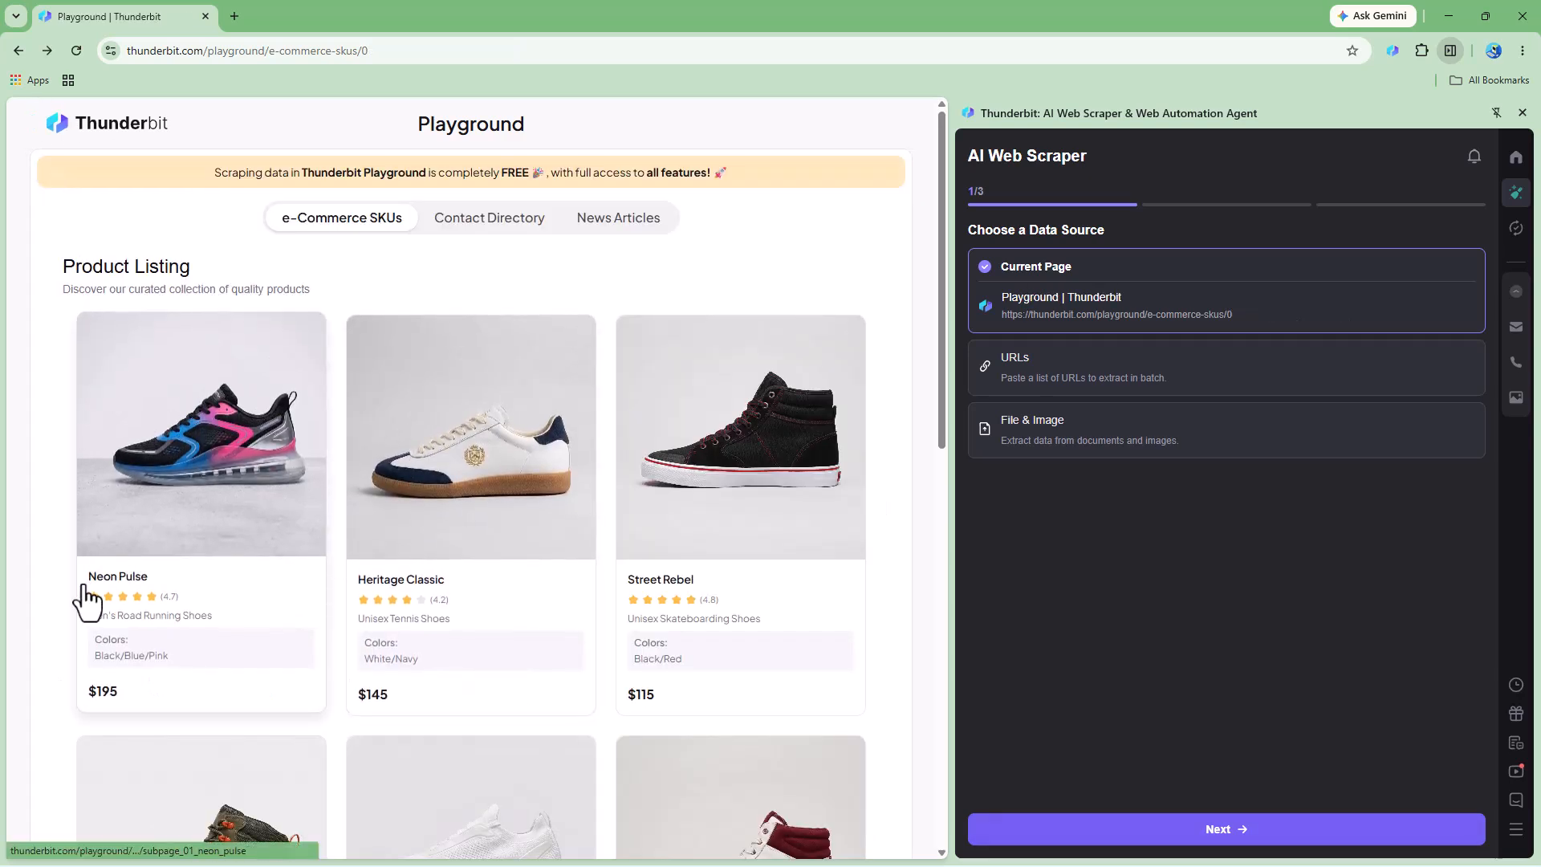
Step: Reopen the Neon Pulse detail page to review its product description text, and go back to the product listing
{"action": "left_click", "coordinate": [185, 472]}
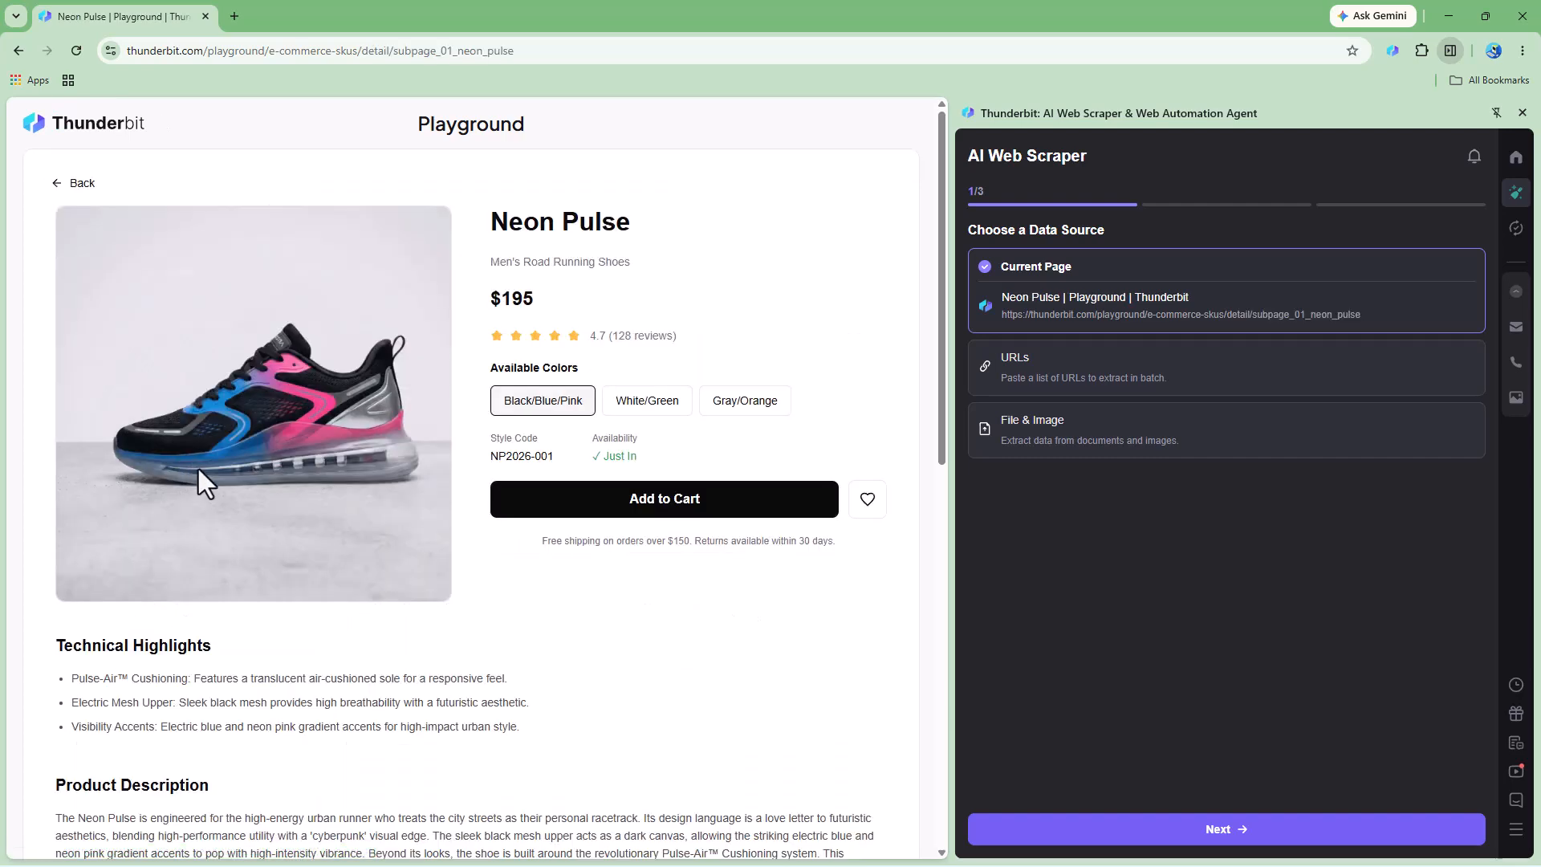
{"action": "scroll", "coordinate": [194, 465], "scroll_direction": "down", "scroll_amount": 4}
{"action": "left_click_drag", "start_coordinate": [83, 469], "coordinate": [408, 633]}
{"action": "left_click", "coordinate": [398, 606]}
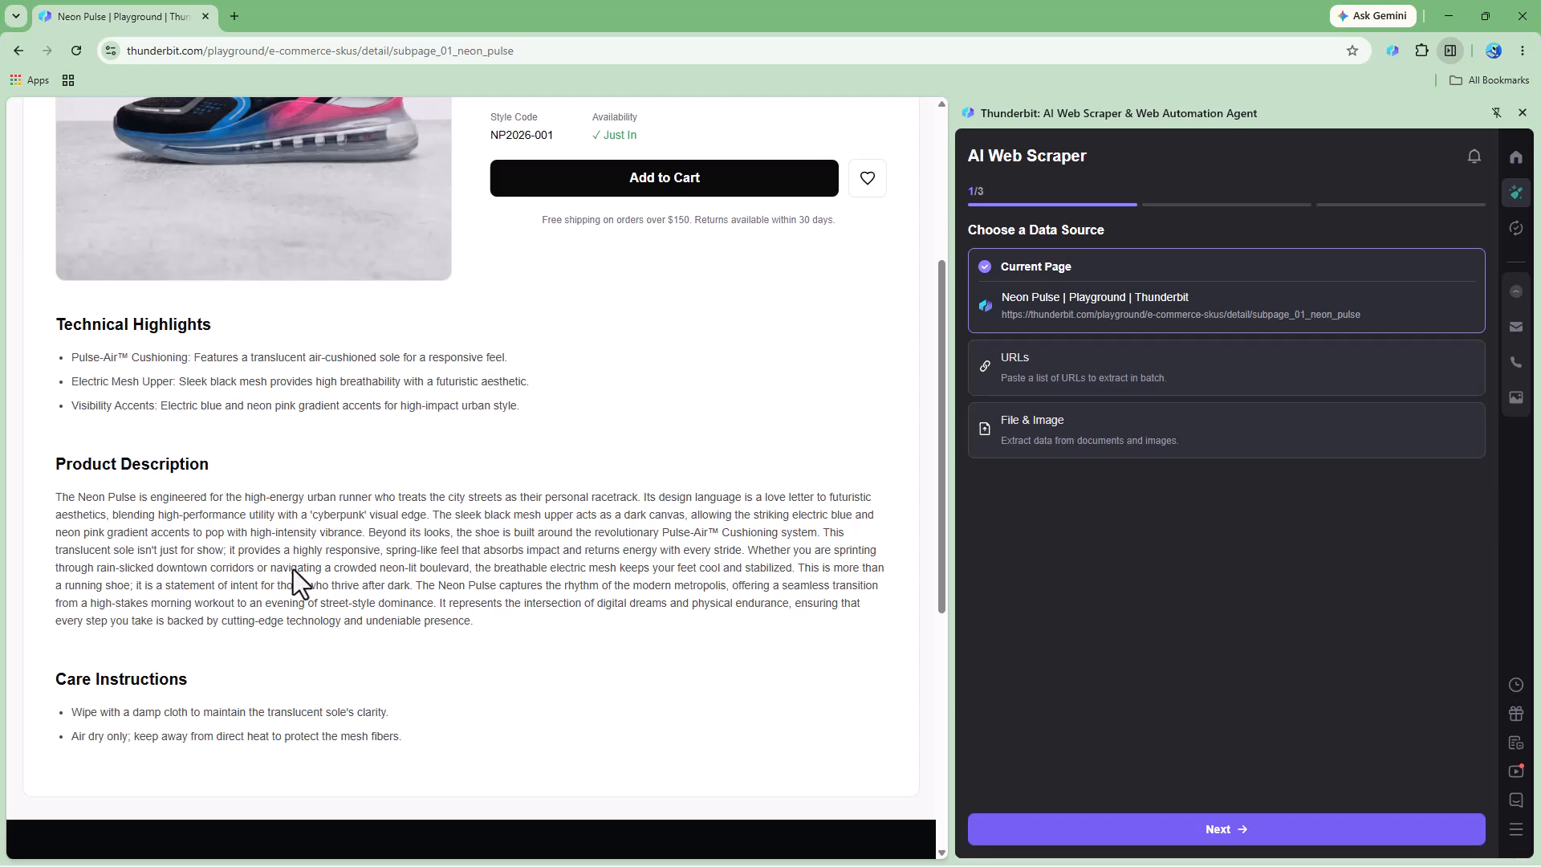
{"action": "left_click_drag", "start_coordinate": [101, 472], "coordinate": [316, 610]}
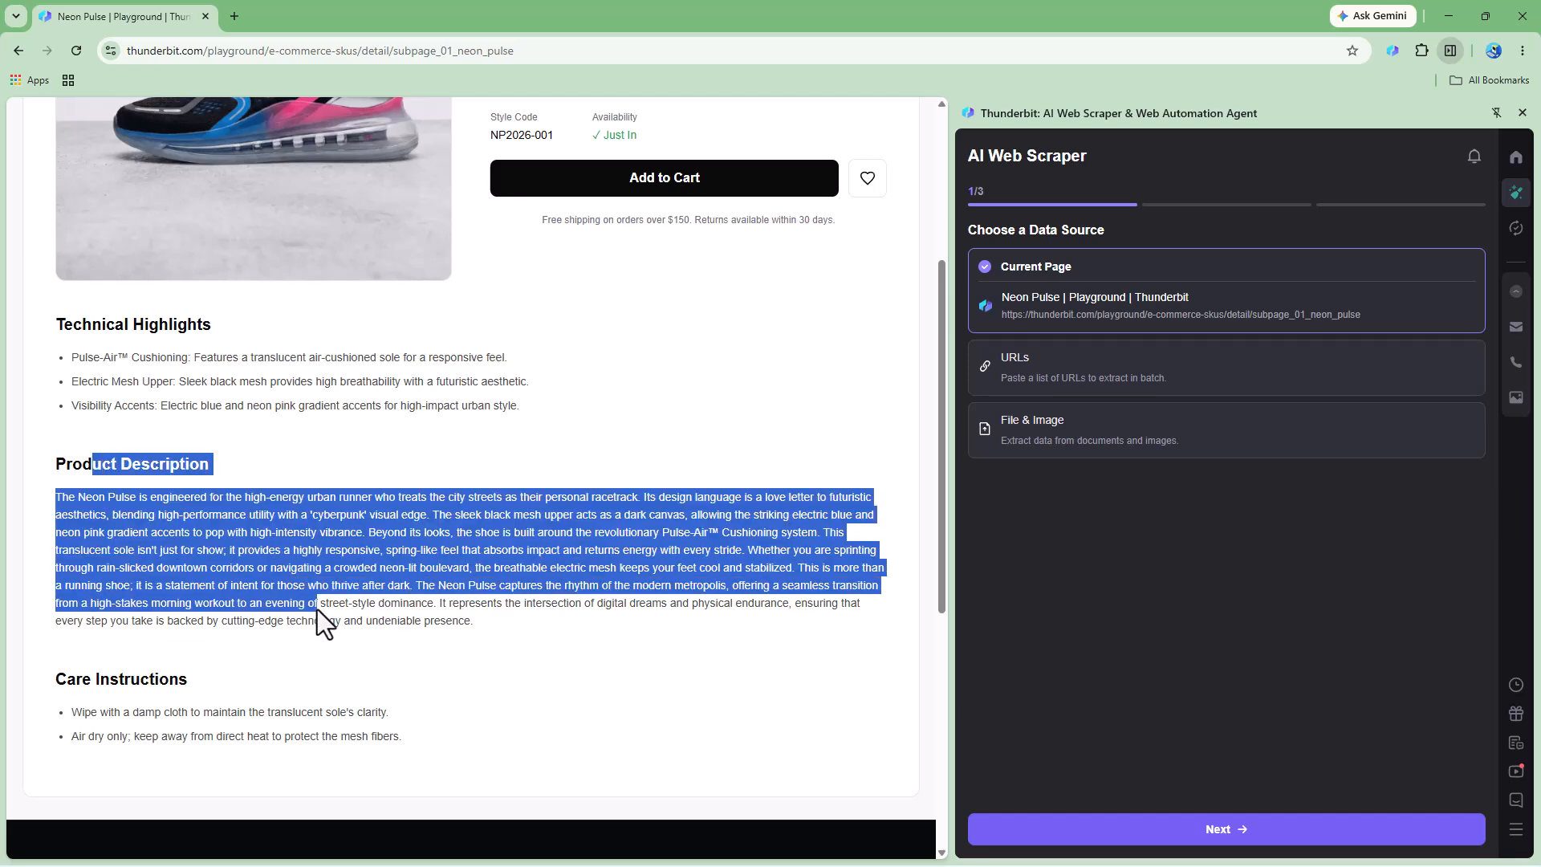
{"action": "left_click", "coordinate": [18, 50]}
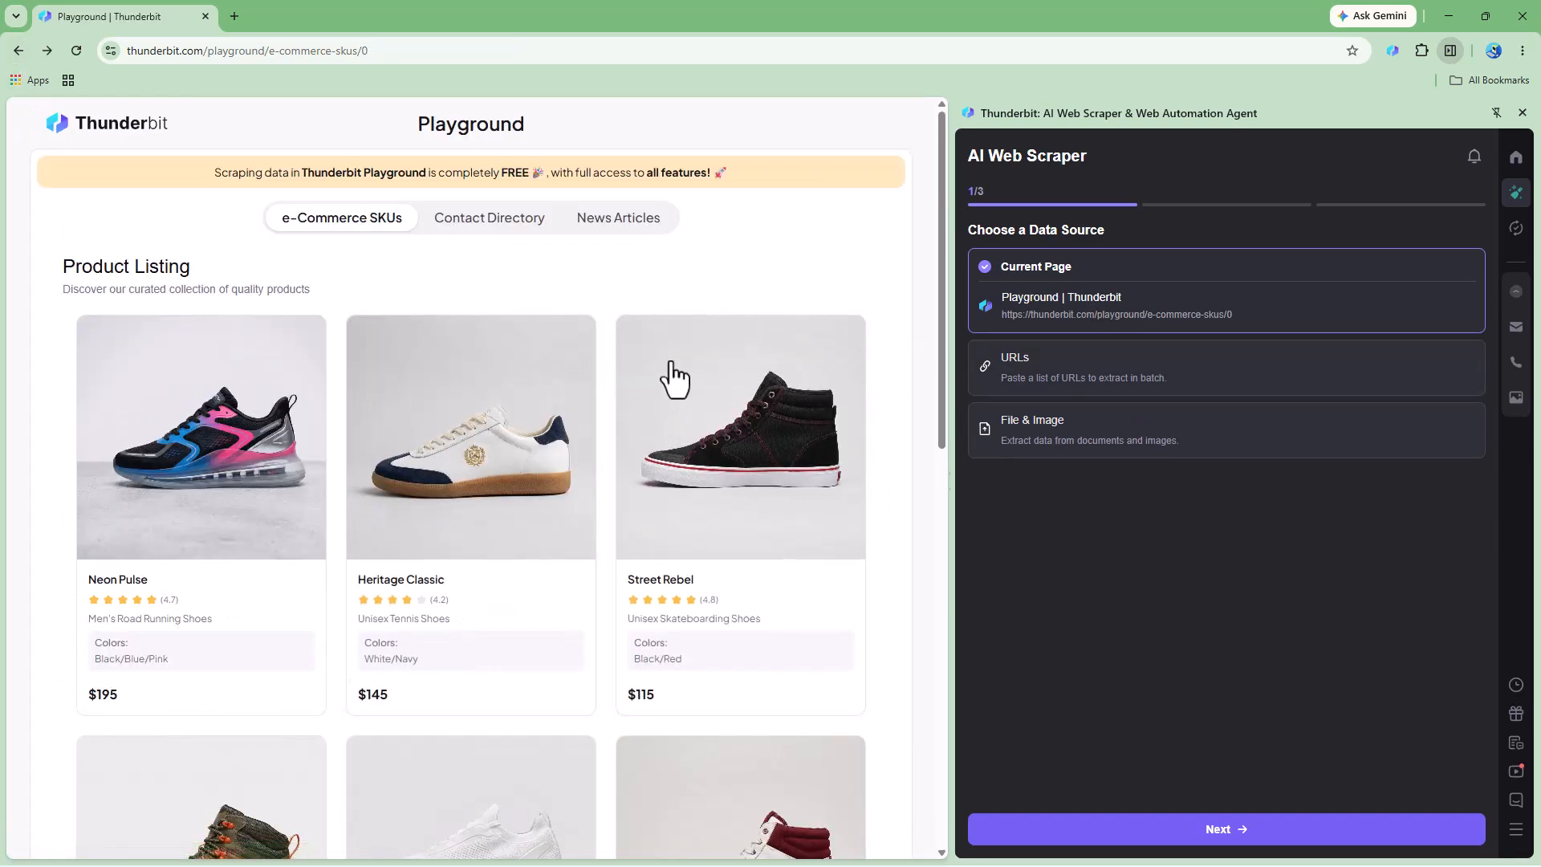
Step: Accept the current page as the scraper's data source and set page navigation to No pagination
{"action": "scroll", "coordinate": [740, 371], "scroll_direction": "down", "scroll_amount": 2}
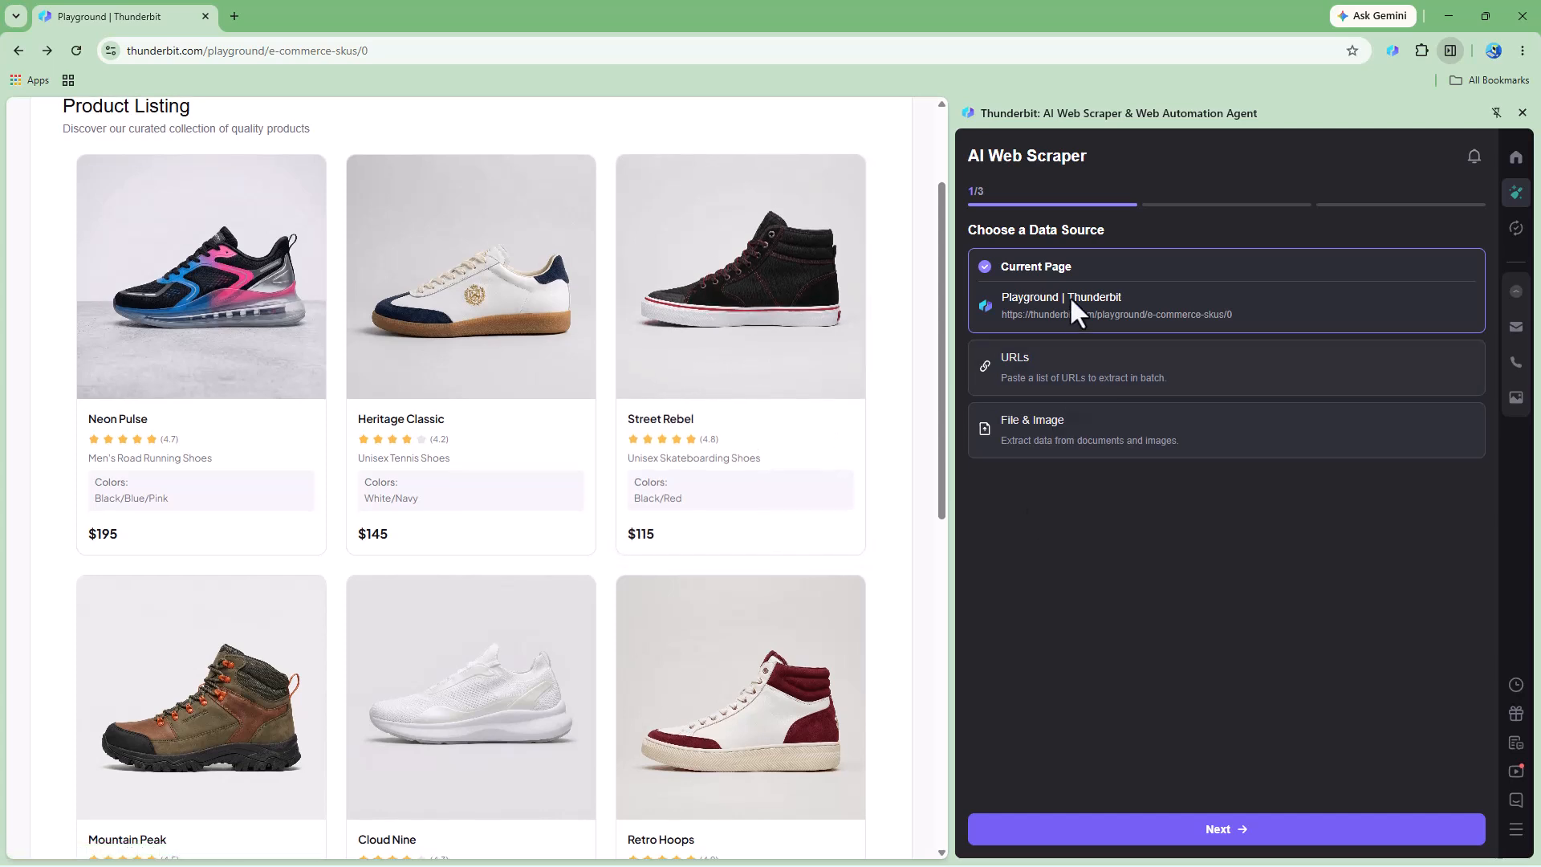
{"action": "left_click", "coordinate": [1222, 835]}
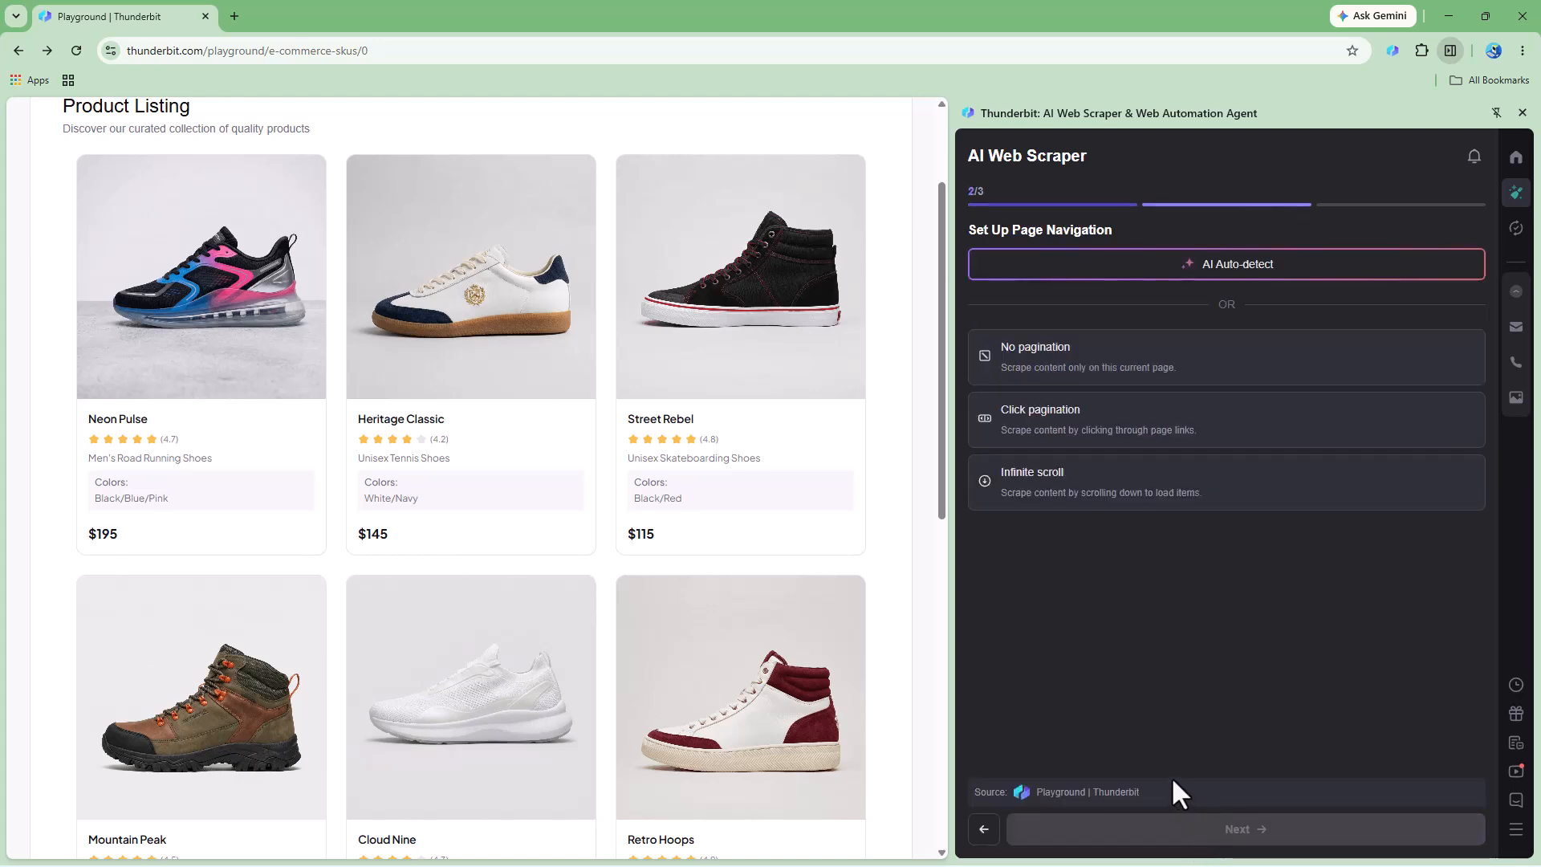
{"action": "scroll", "coordinate": [571, 646], "scroll_direction": "down", "scroll_amount": 4}
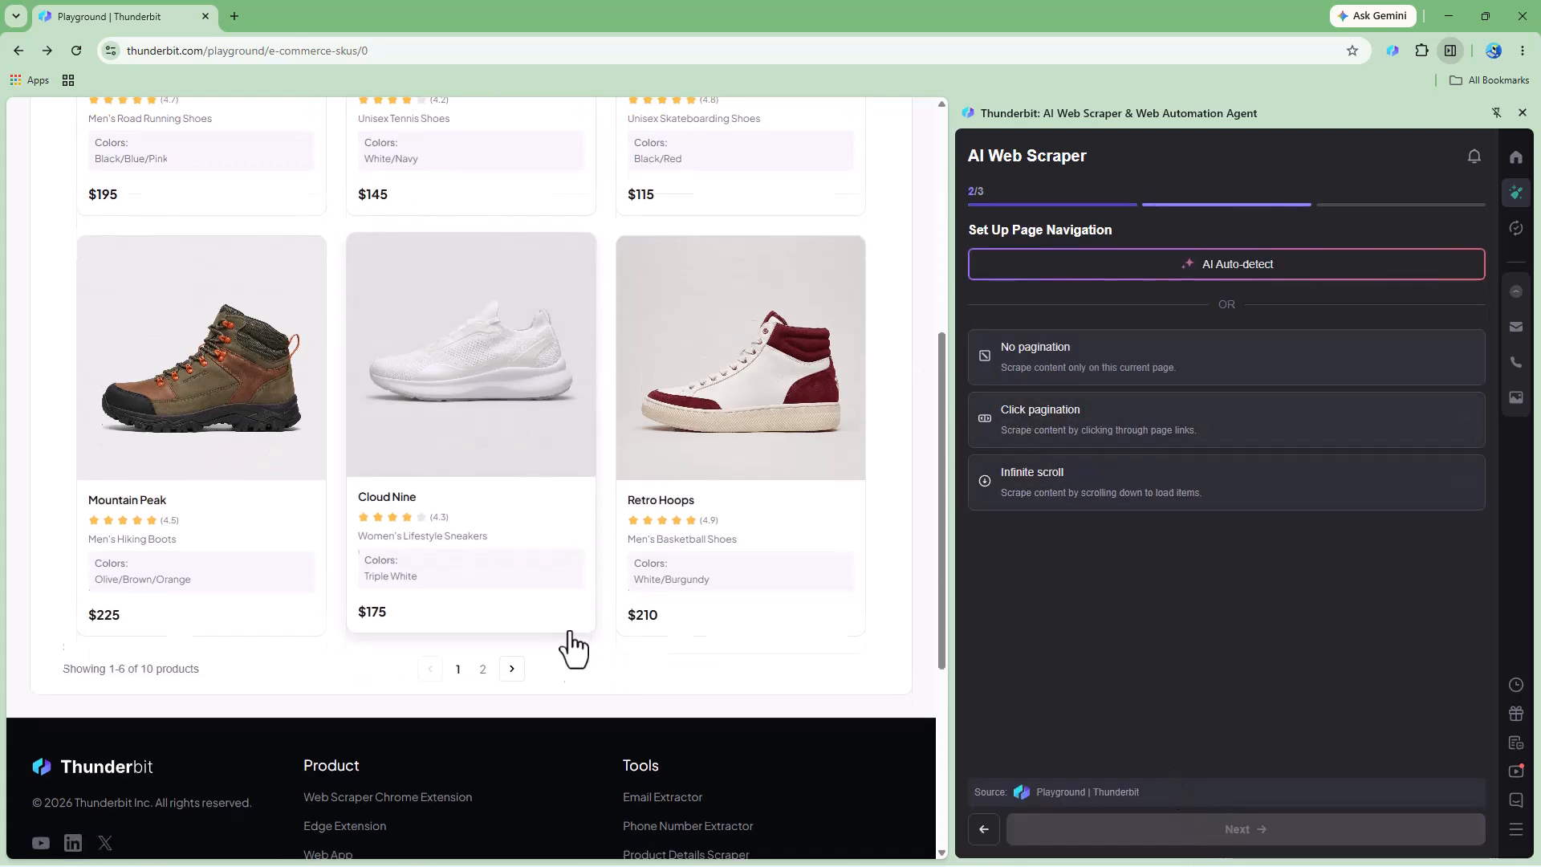
{"action": "scroll", "coordinate": [571, 646], "scroll_direction": "up", "scroll_amount": 6}
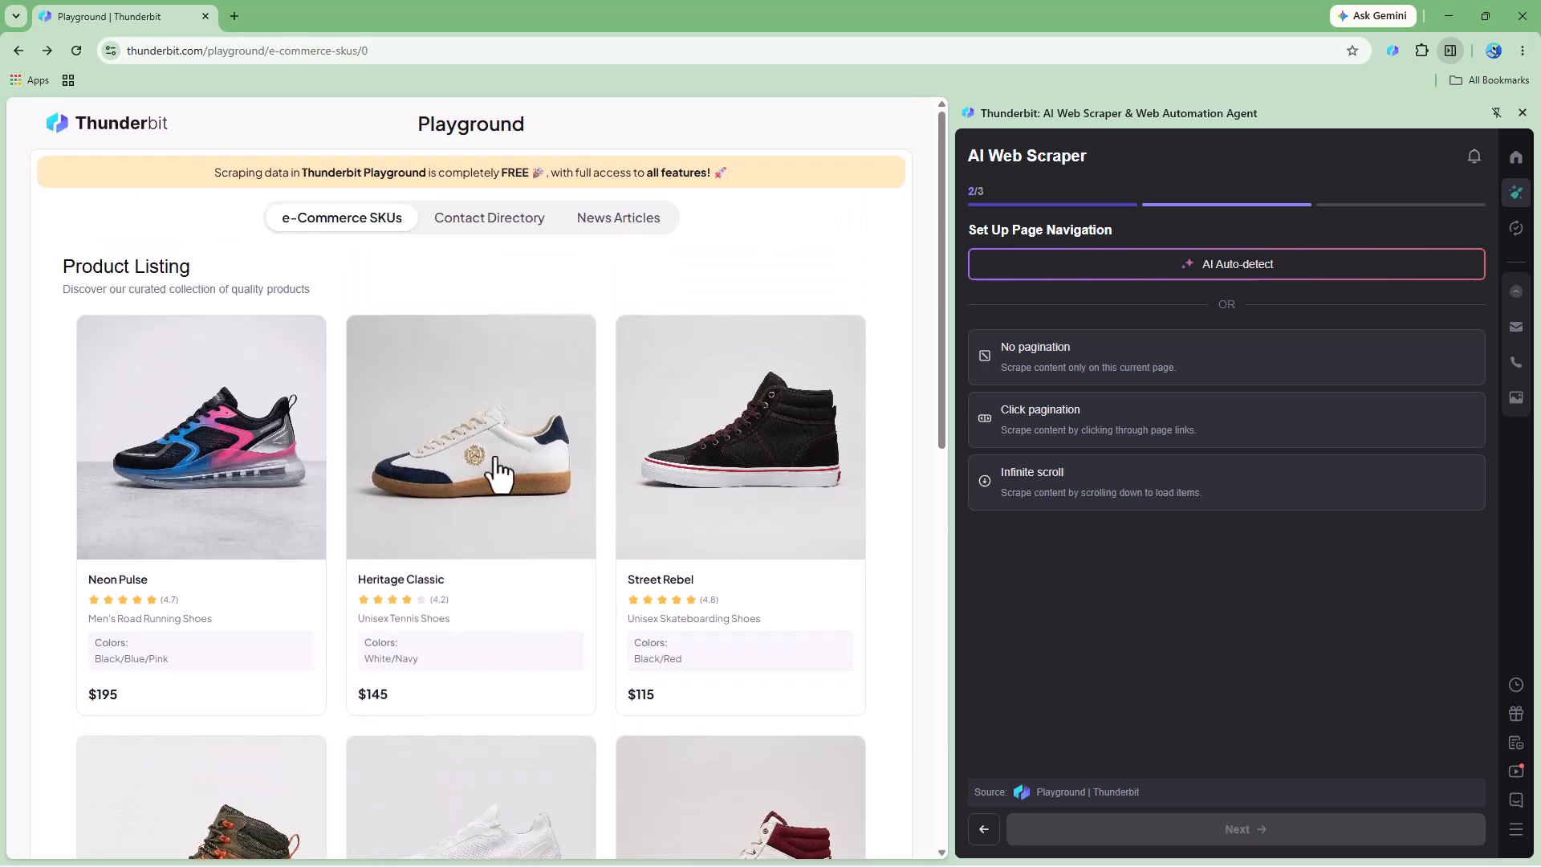
{"action": "scroll", "coordinate": [551, 492], "scroll_direction": "down", "scroll_amount": 3}
{"action": "left_click", "coordinate": [1081, 373]}
{"action": "scroll", "coordinate": [1085, 389], "scroll_direction": "down", "scroll_amount": 5}
{"action": "scroll", "coordinate": [1086, 420], "scroll_direction": "up", "scroll_amount": 8}
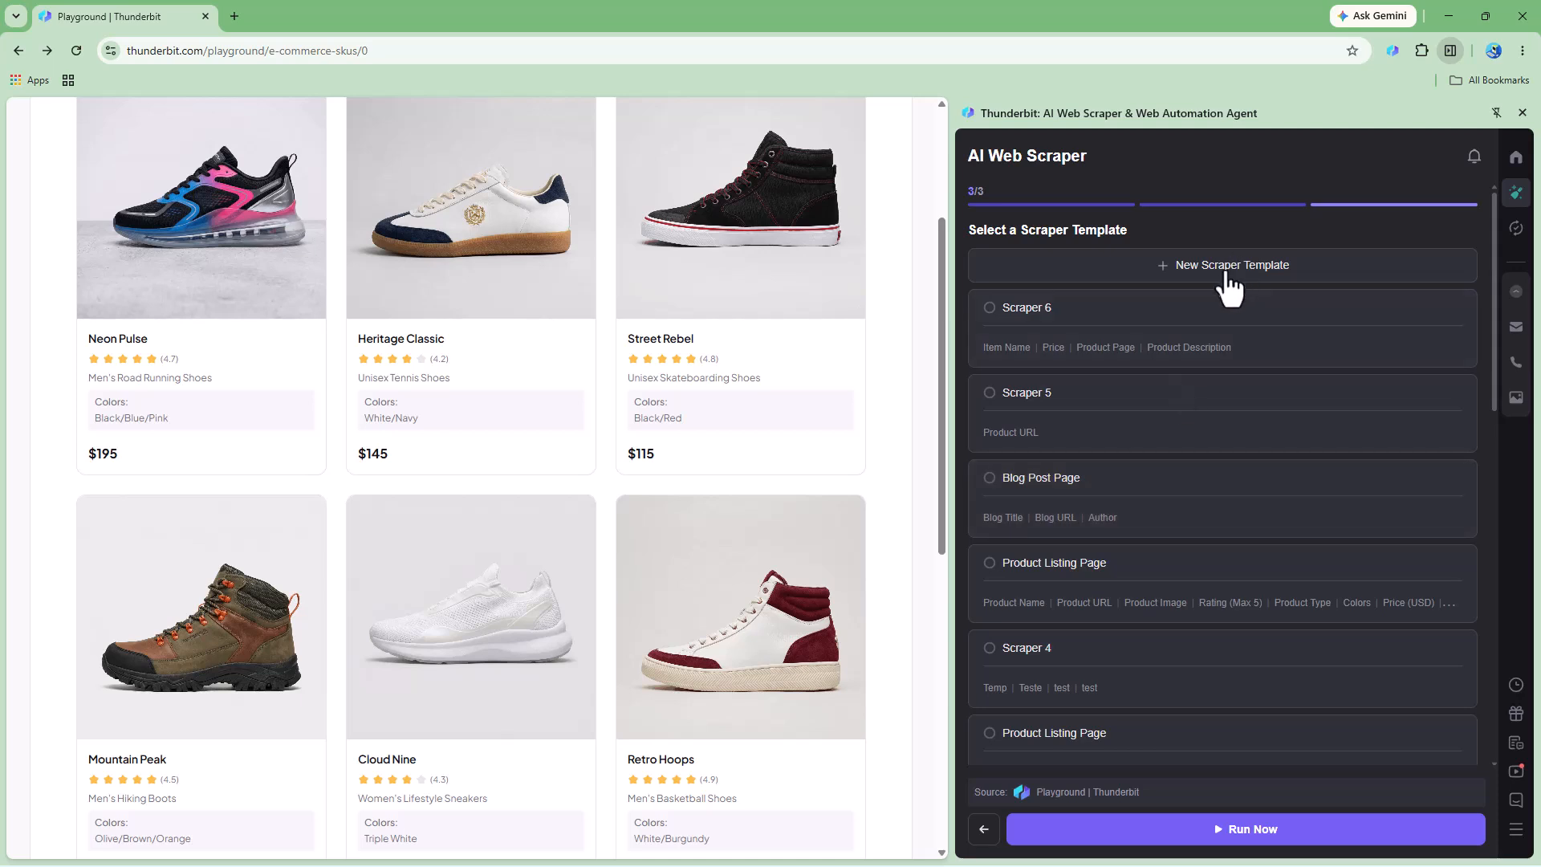
Step: Create a new scraper template named "Sub Page" with manually entered fields, naming the first text field "Product Name"
{"action": "left_click", "coordinate": [1225, 277]}
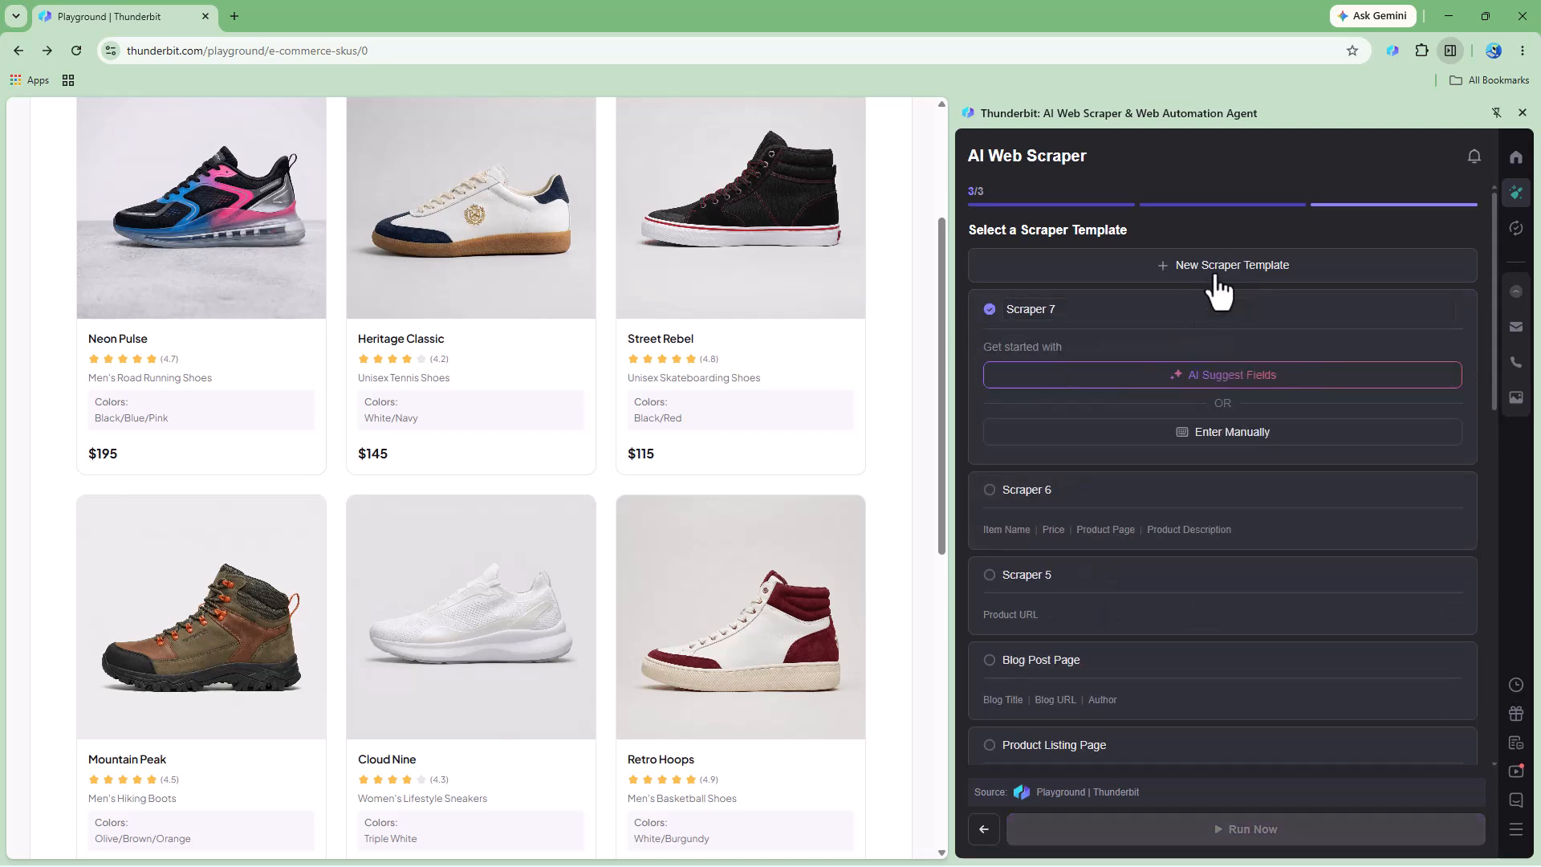
{"action": "double_click", "coordinate": [1052, 312]}
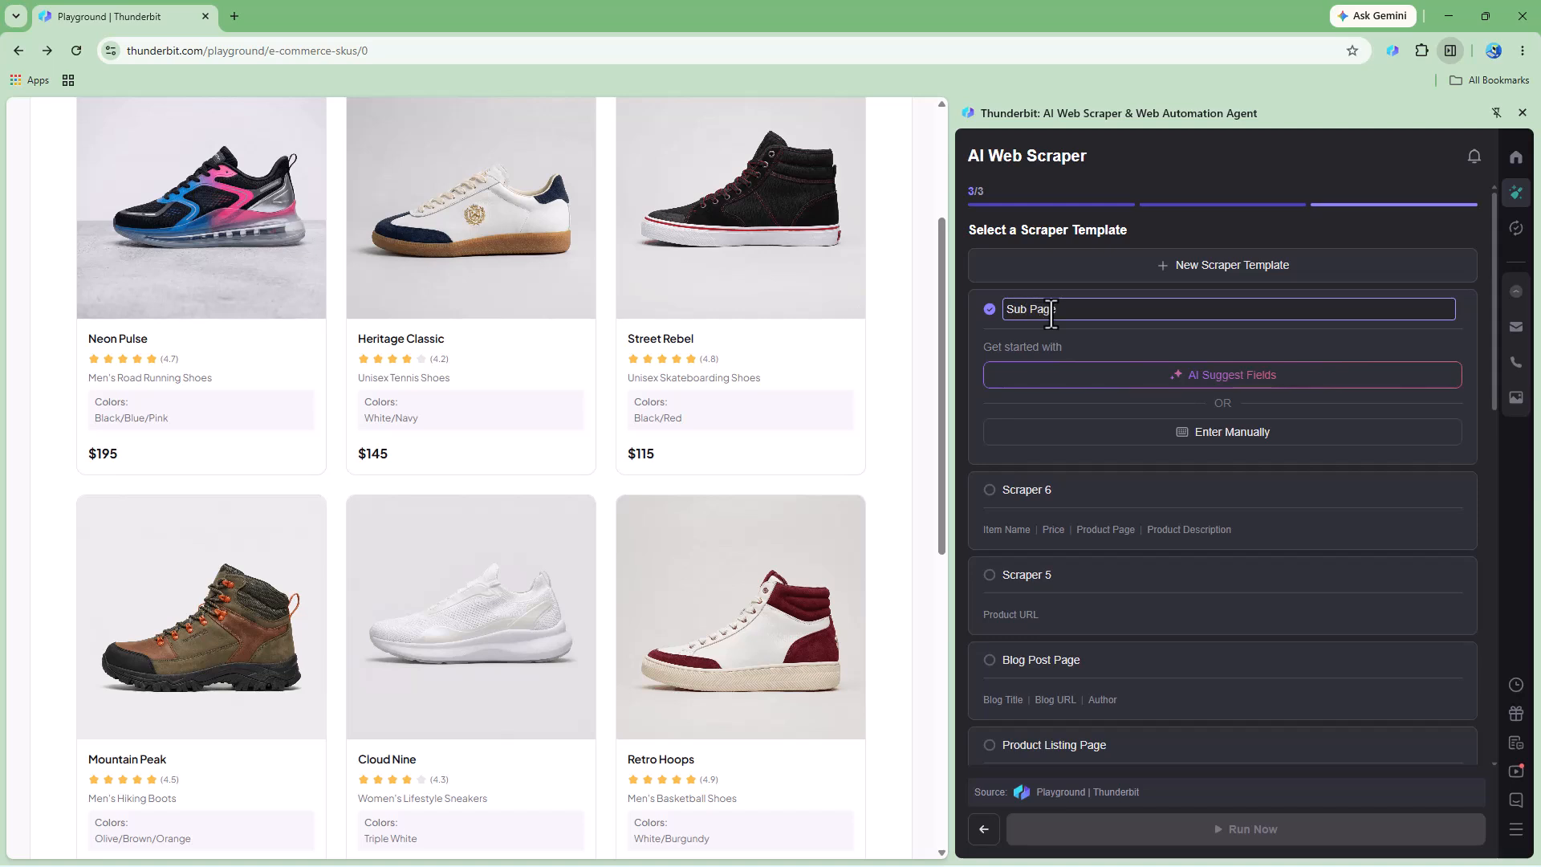
{"action": "left_click", "coordinate": [1259, 434]}
{"action": "left_click", "coordinate": [1050, 393]}
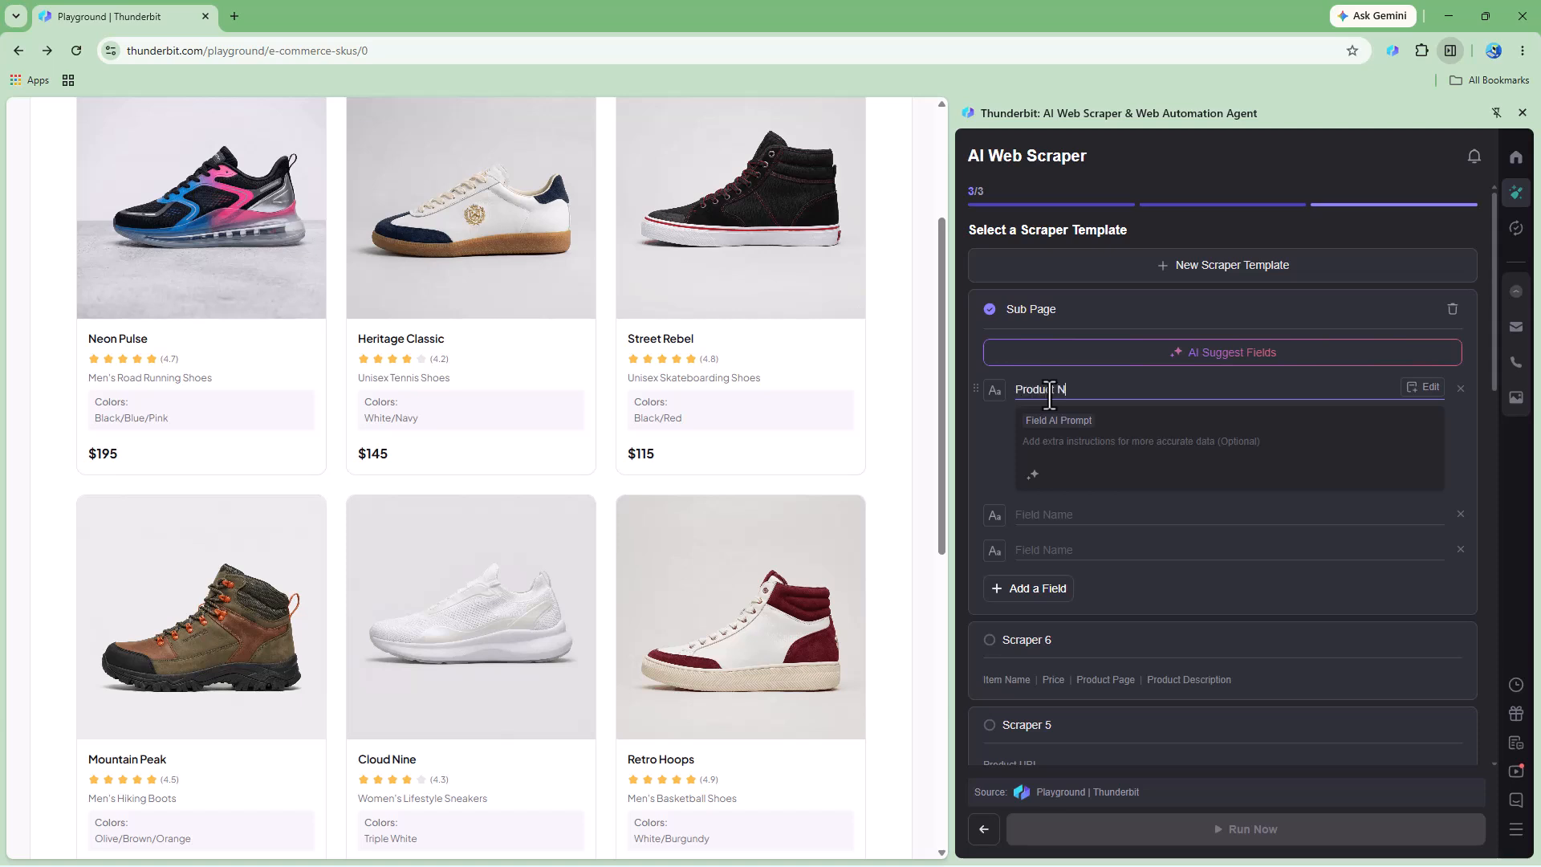
Step: Set the template's second field to the Number type and name it "Product Price"
{"action": "left_click", "coordinate": [1054, 514]}
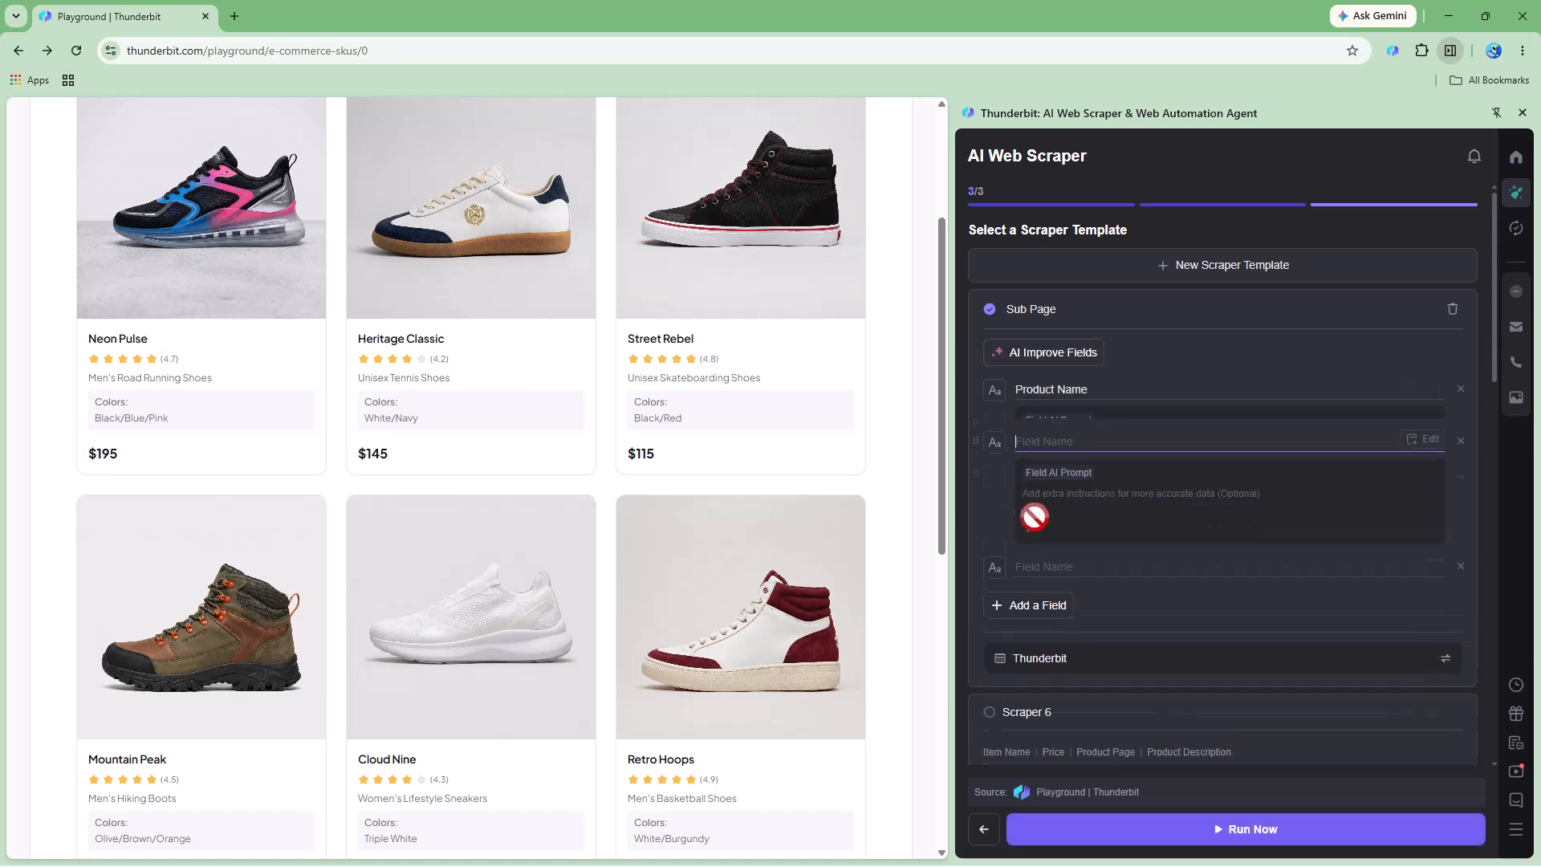
{"action": "left_click", "coordinate": [995, 429]}
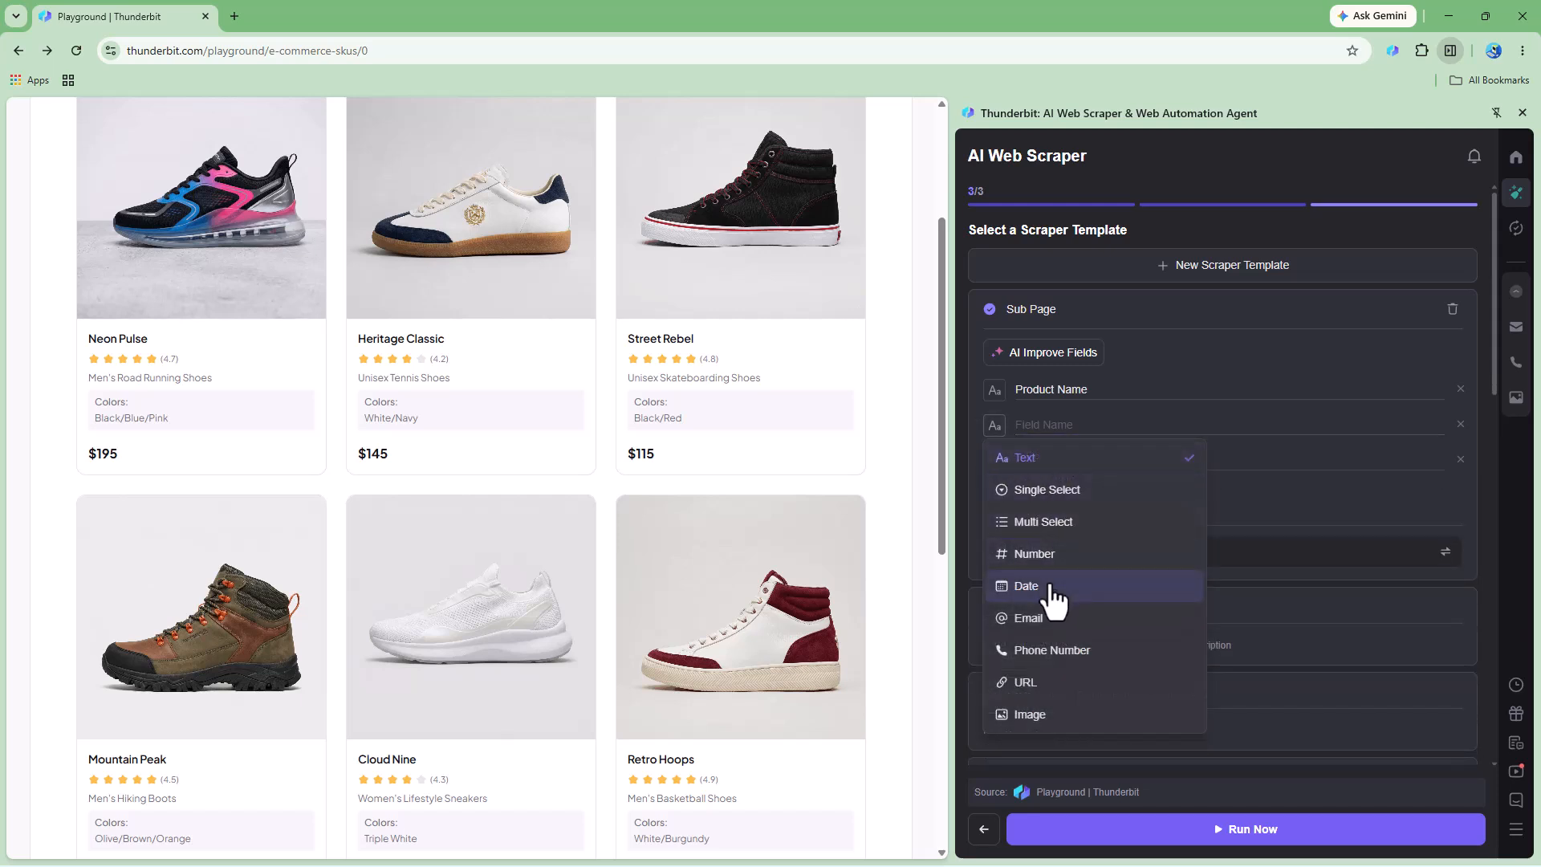
{"action": "left_click", "coordinate": [1075, 556]}
{"action": "left_click", "coordinate": [1071, 425]}
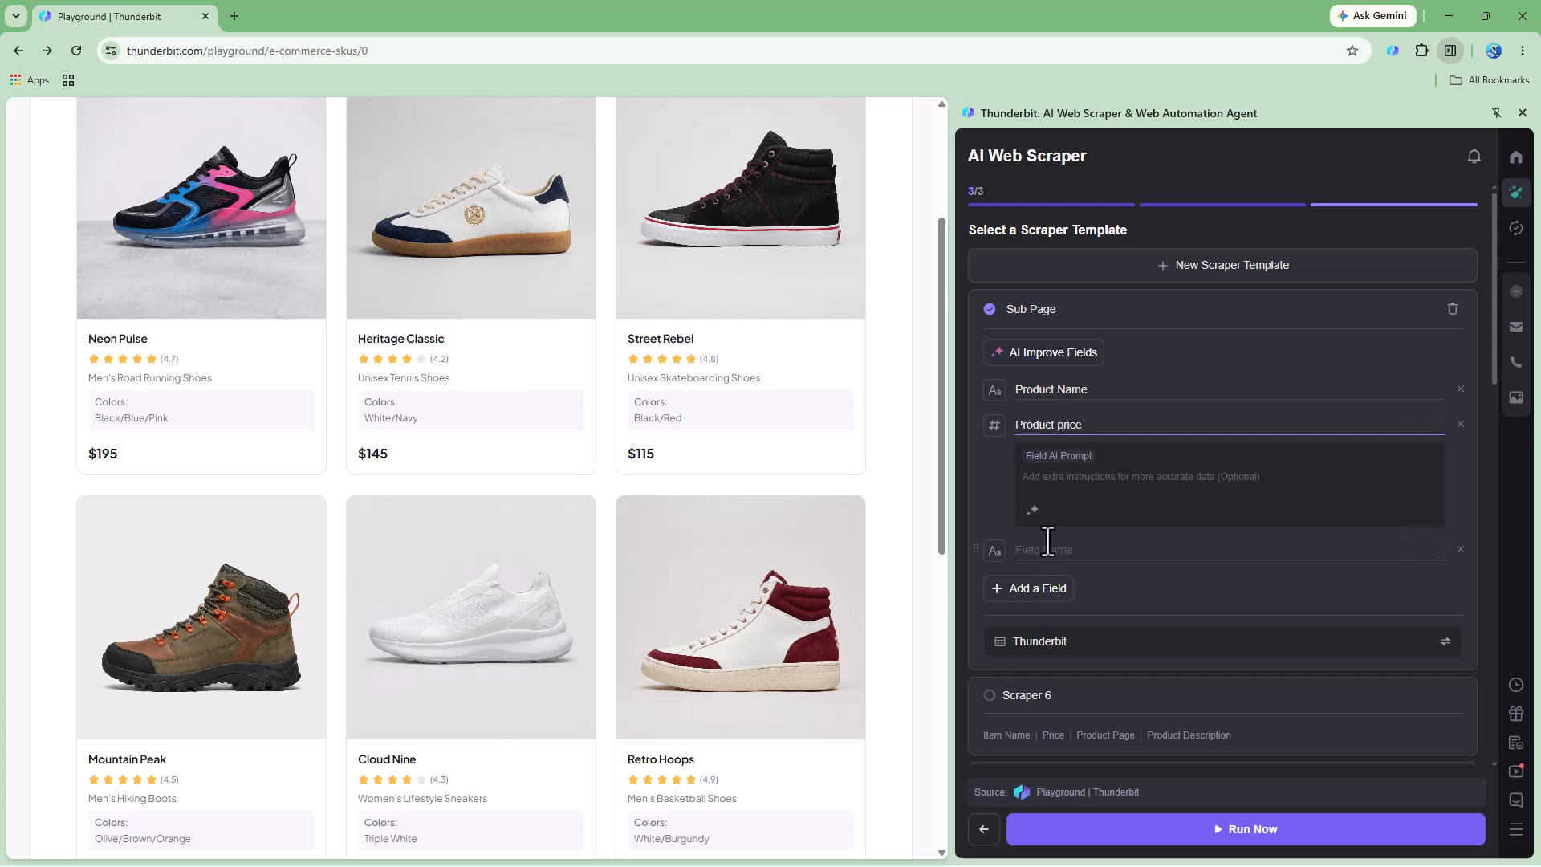
Step: Name the template's third field "Product Description" with the Text type, and return the page to the product listing
{"action": "left_click", "coordinate": [1000, 568]}
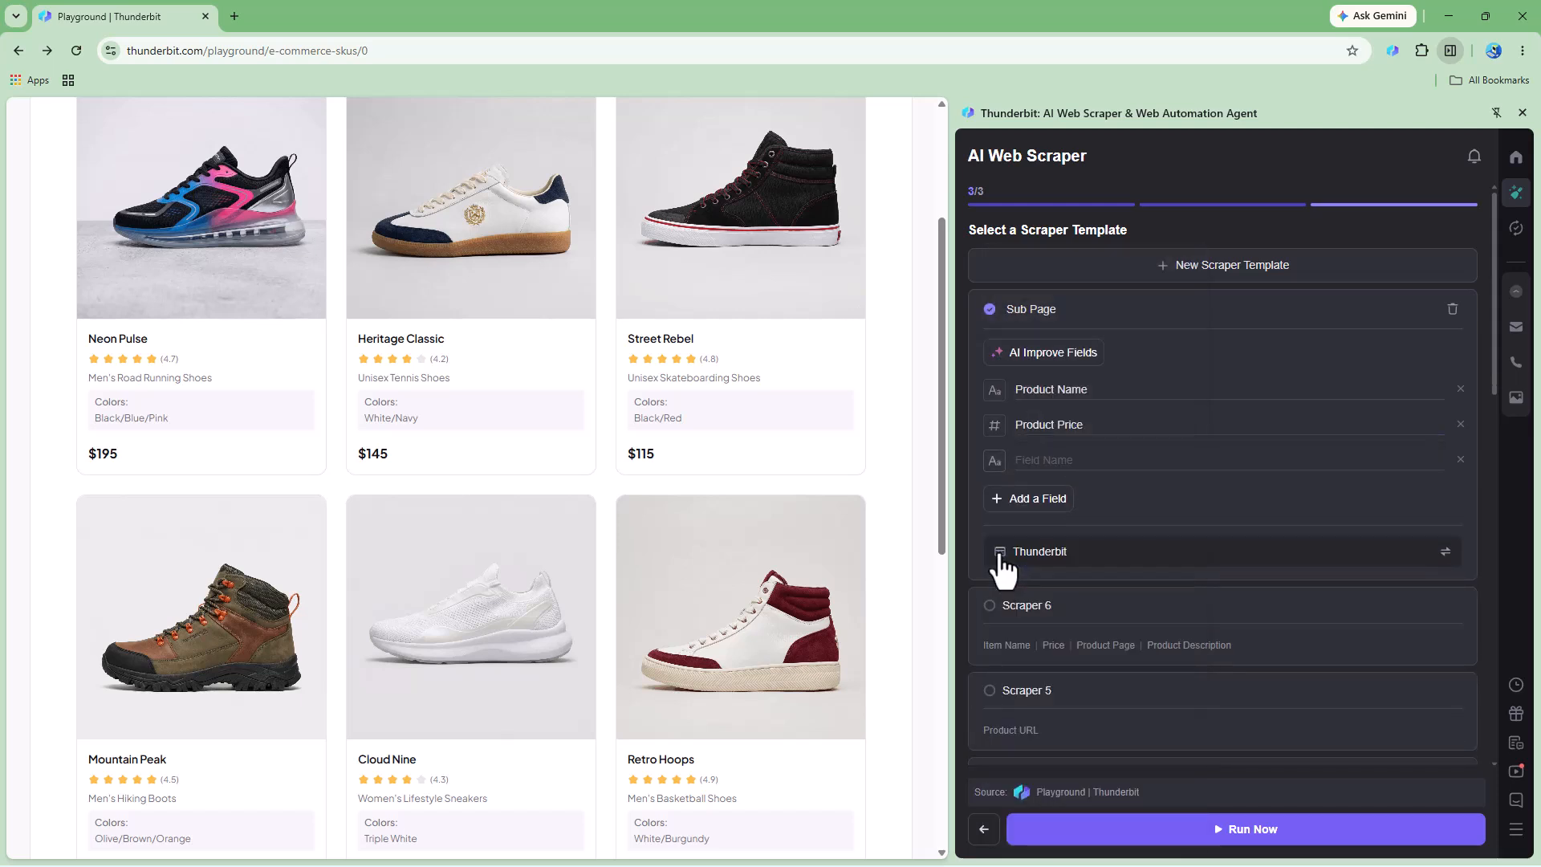
{"action": "left_click", "coordinate": [995, 462]}
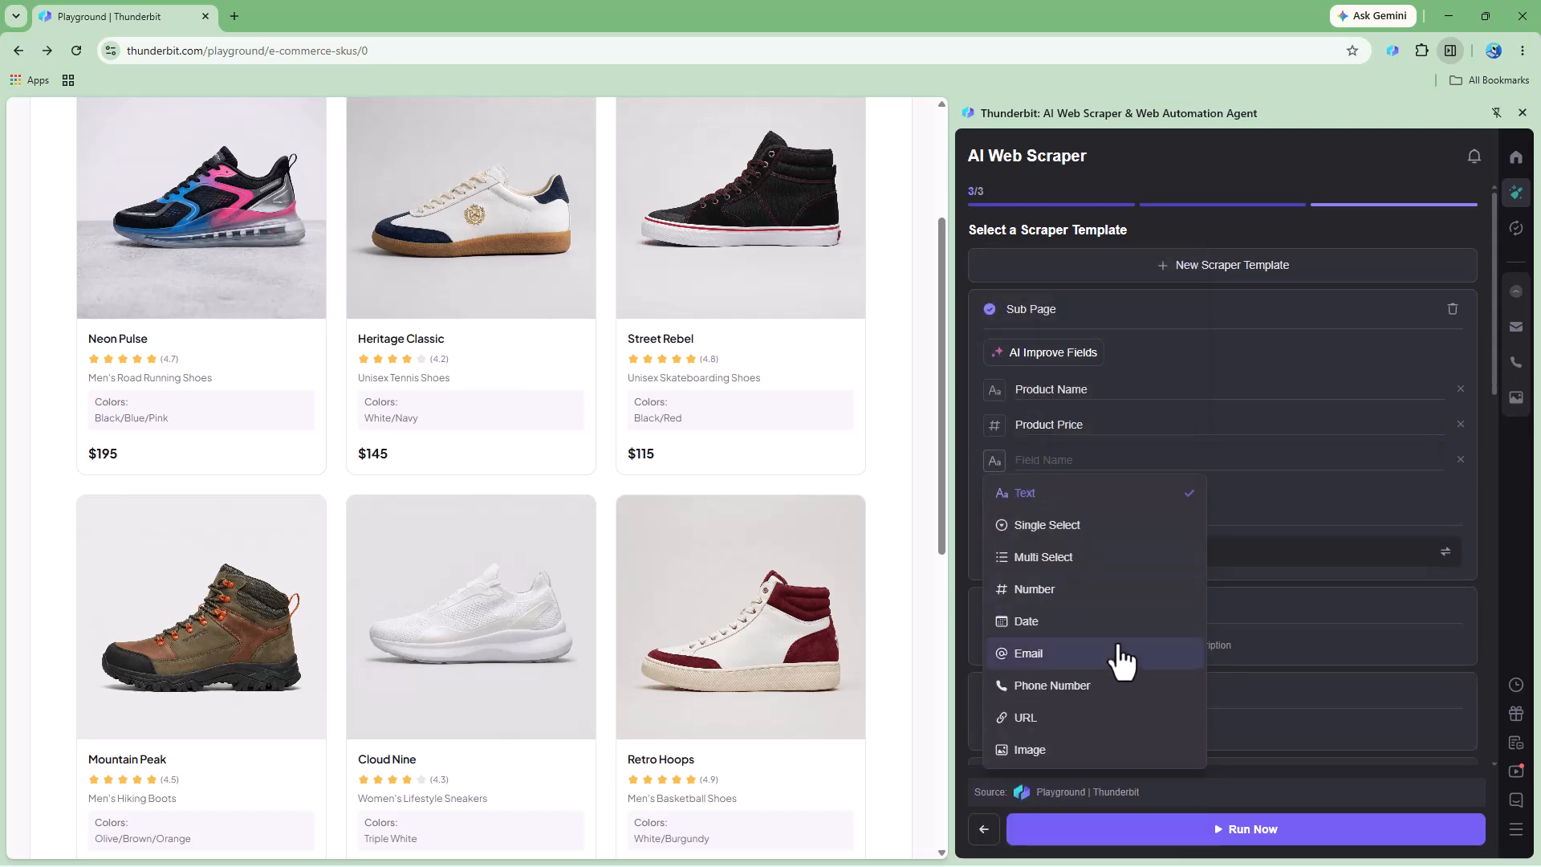
{"action": "left_click", "coordinate": [273, 234]}
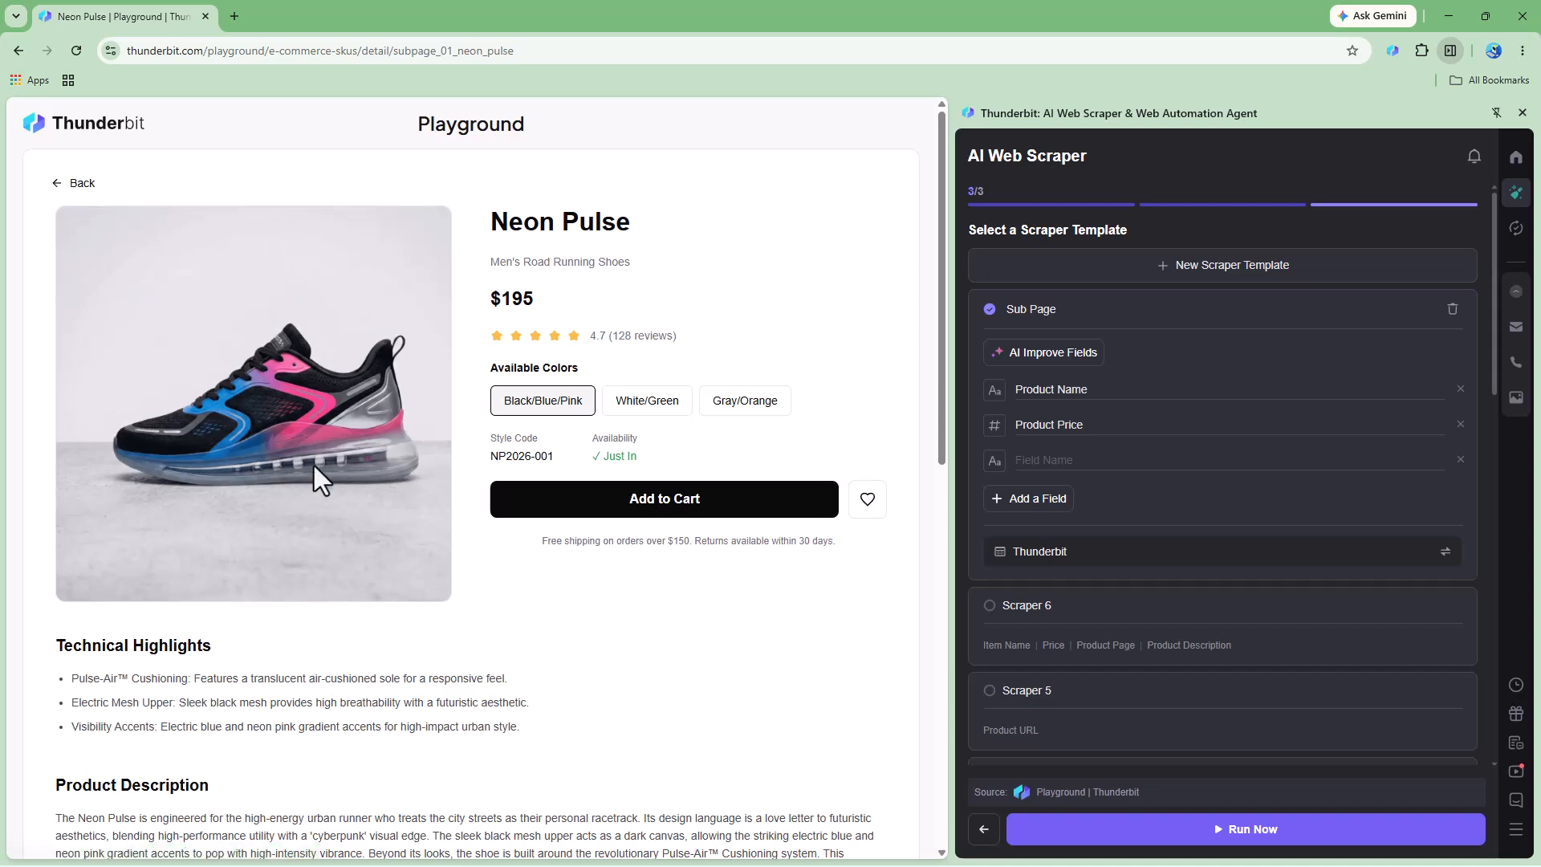
{"action": "left_click", "coordinate": [995, 460]}
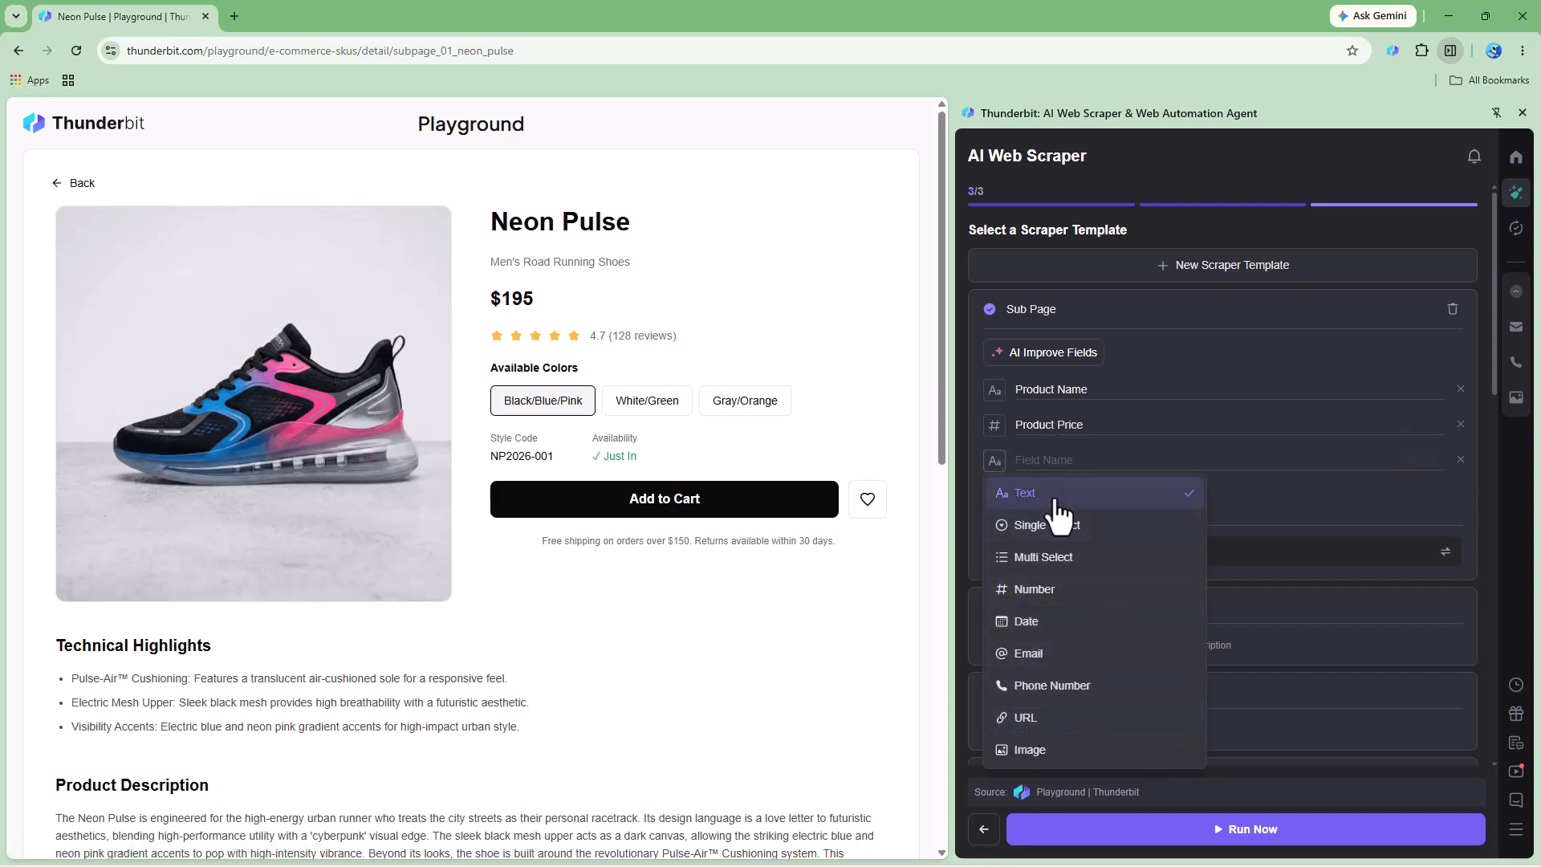
{"action": "left_click", "coordinate": [1056, 462]}
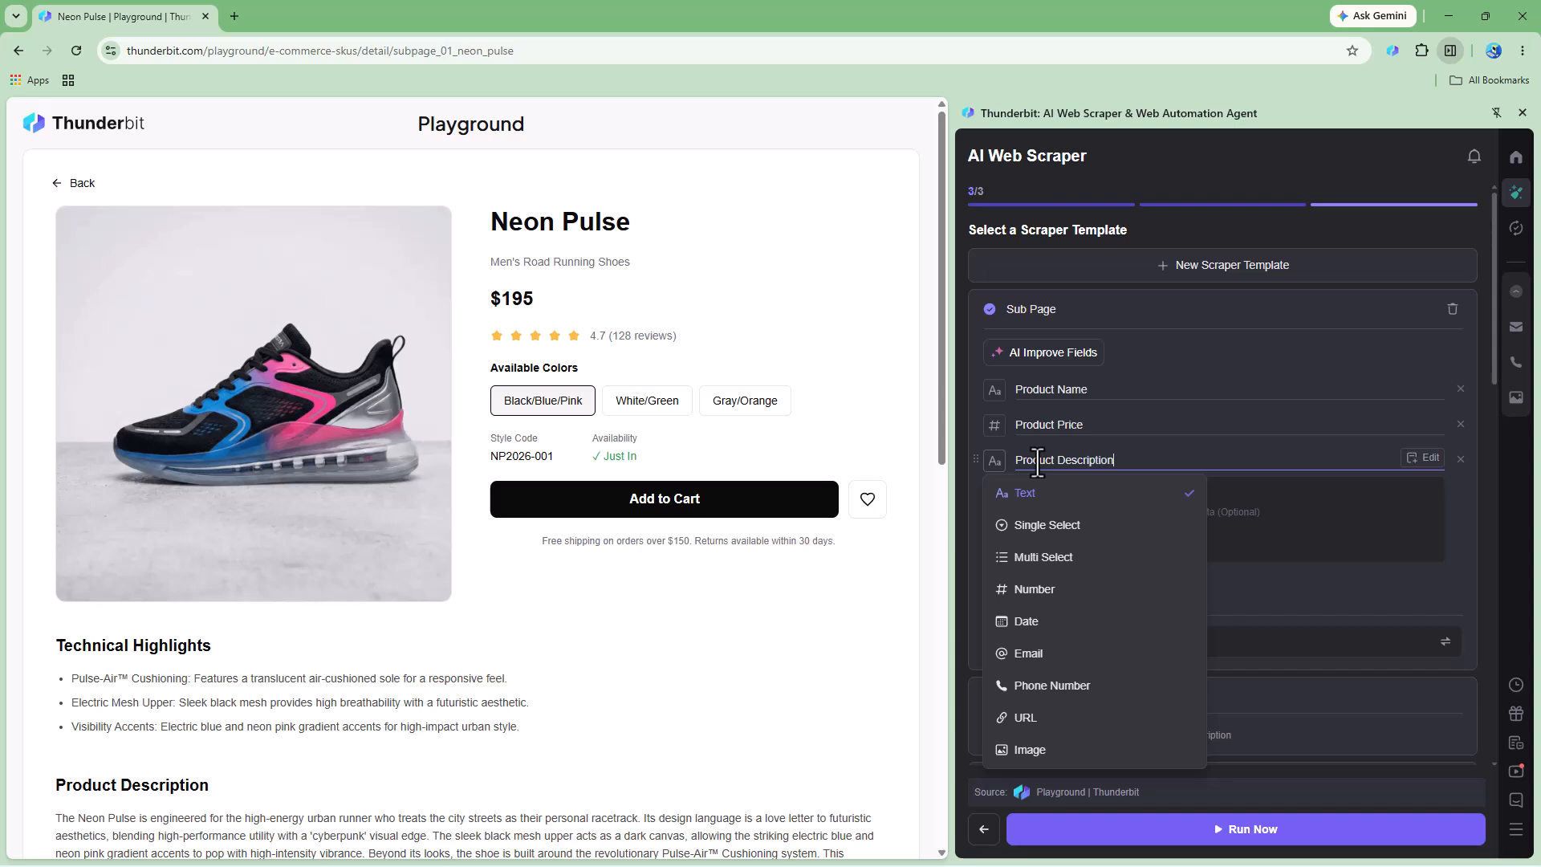
{"action": "left_click", "coordinate": [971, 435]}
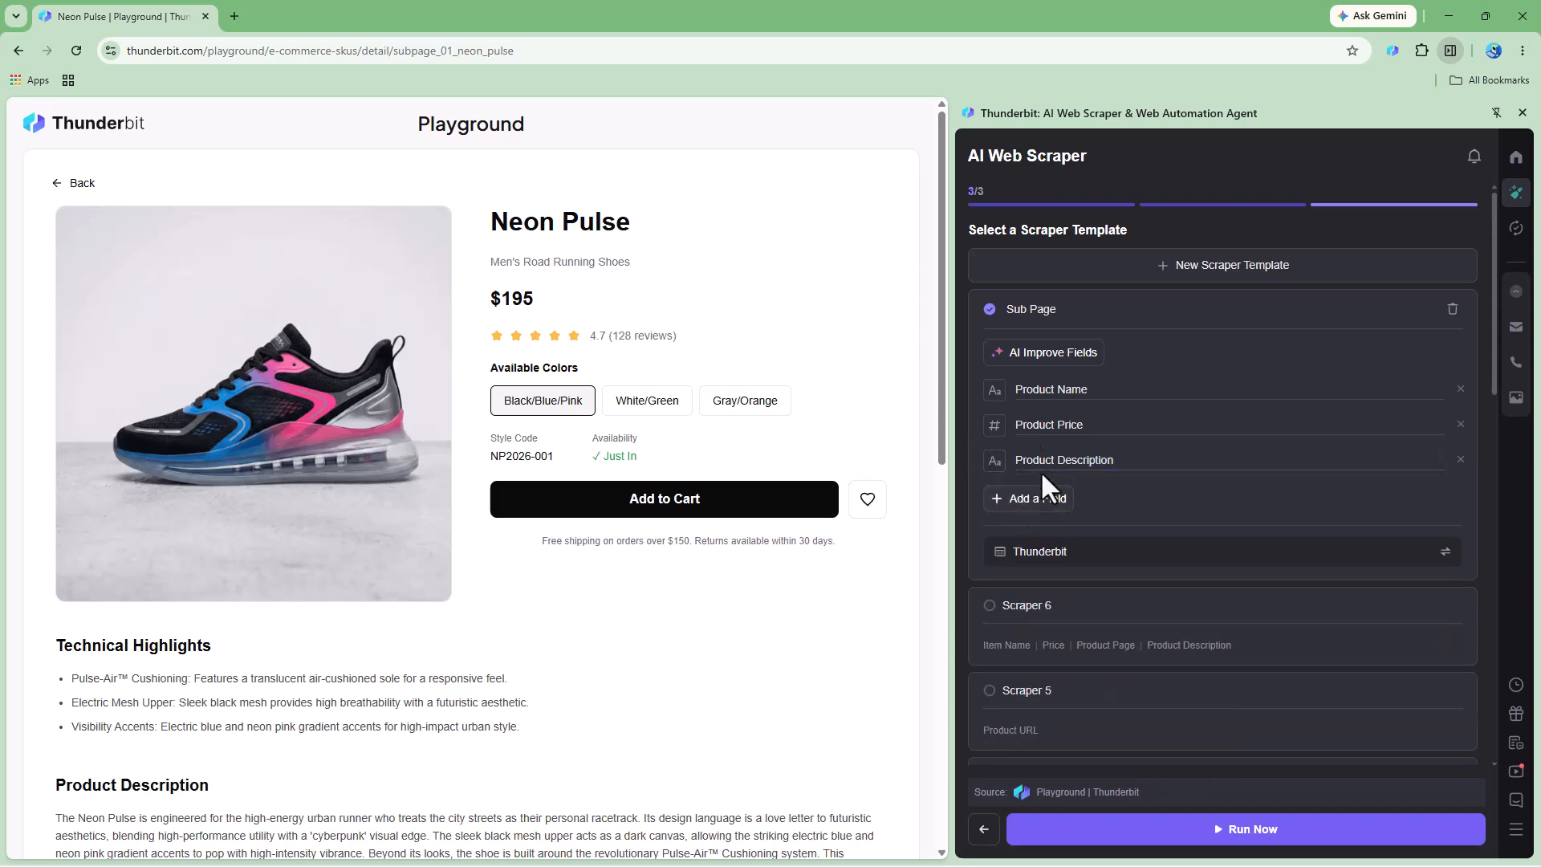
{"action": "left_click", "coordinate": [79, 191]}
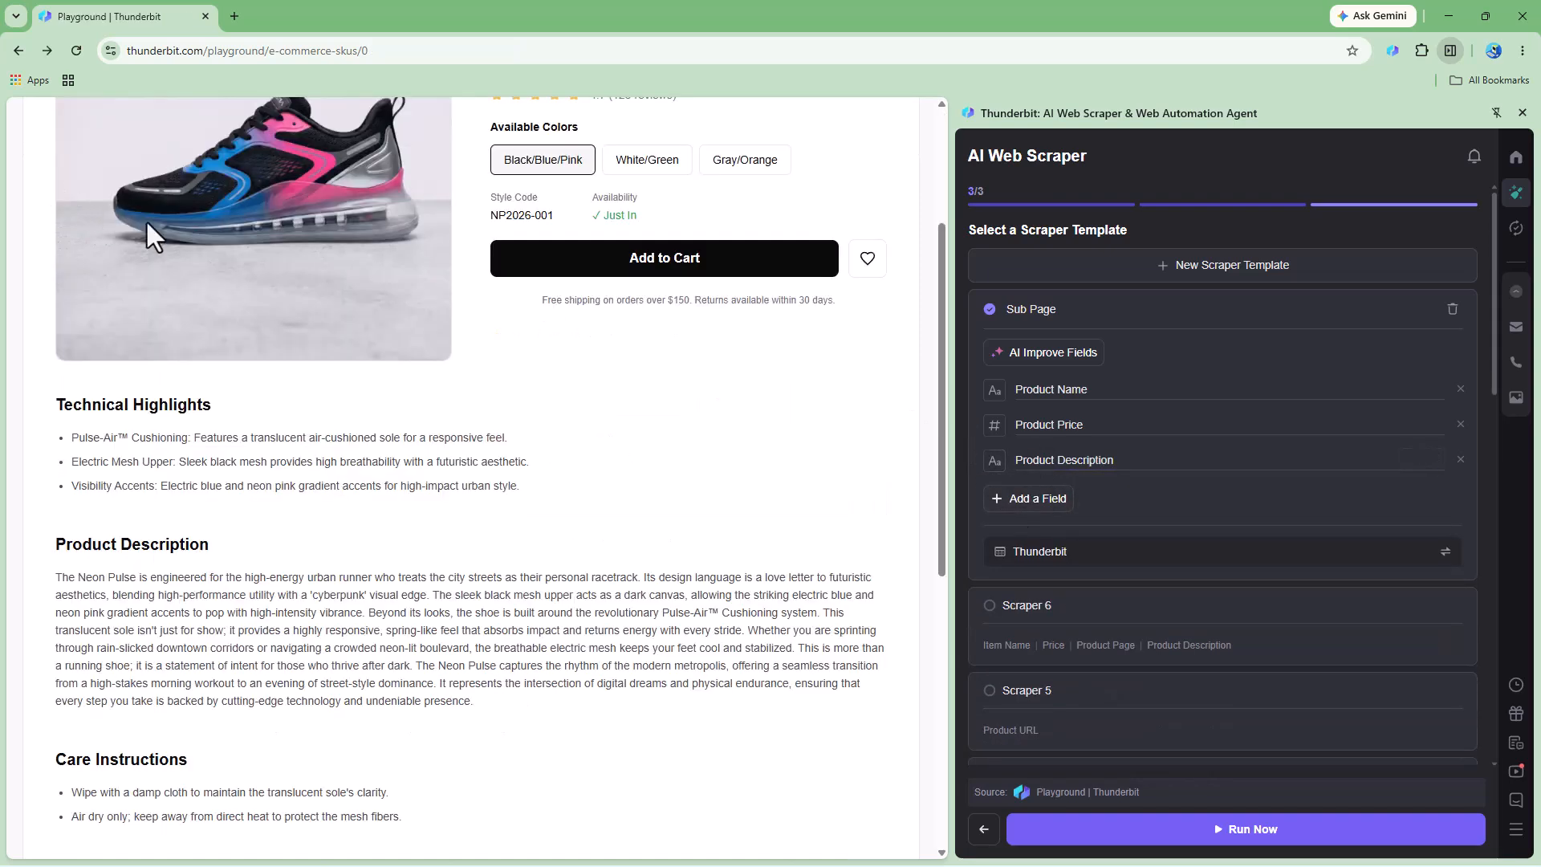
Step: Add a URL field named "Product Sub Page" to the template and place it above Product Description
{"action": "left_click", "coordinate": [1017, 503]}
{"action": "left_click", "coordinate": [995, 498]}
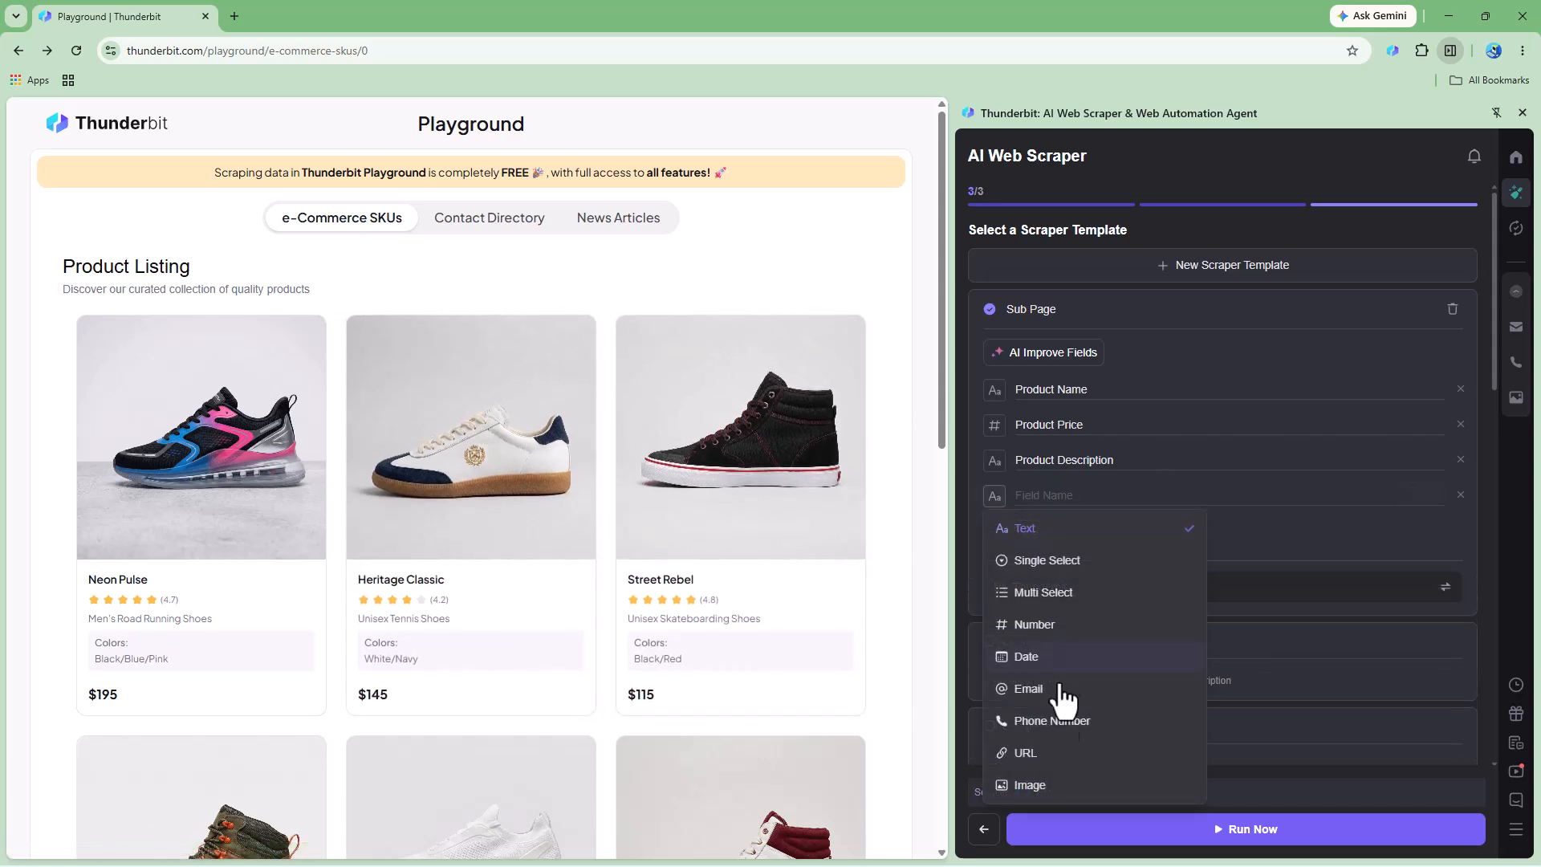
{"action": "left_click", "coordinate": [1034, 530]}
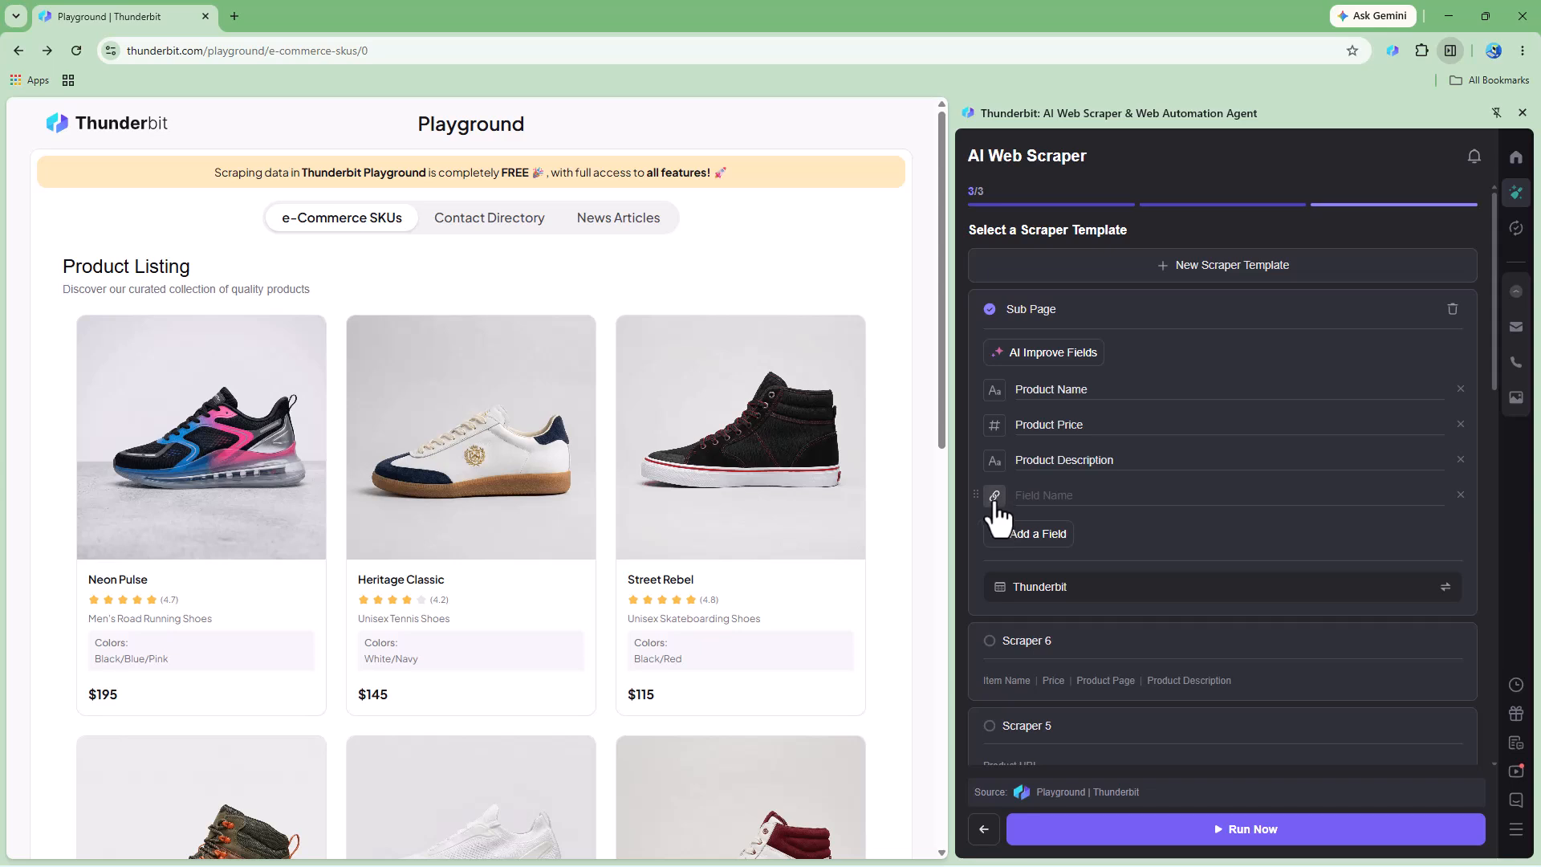
{"action": "left_click", "coordinate": [1046, 495]}
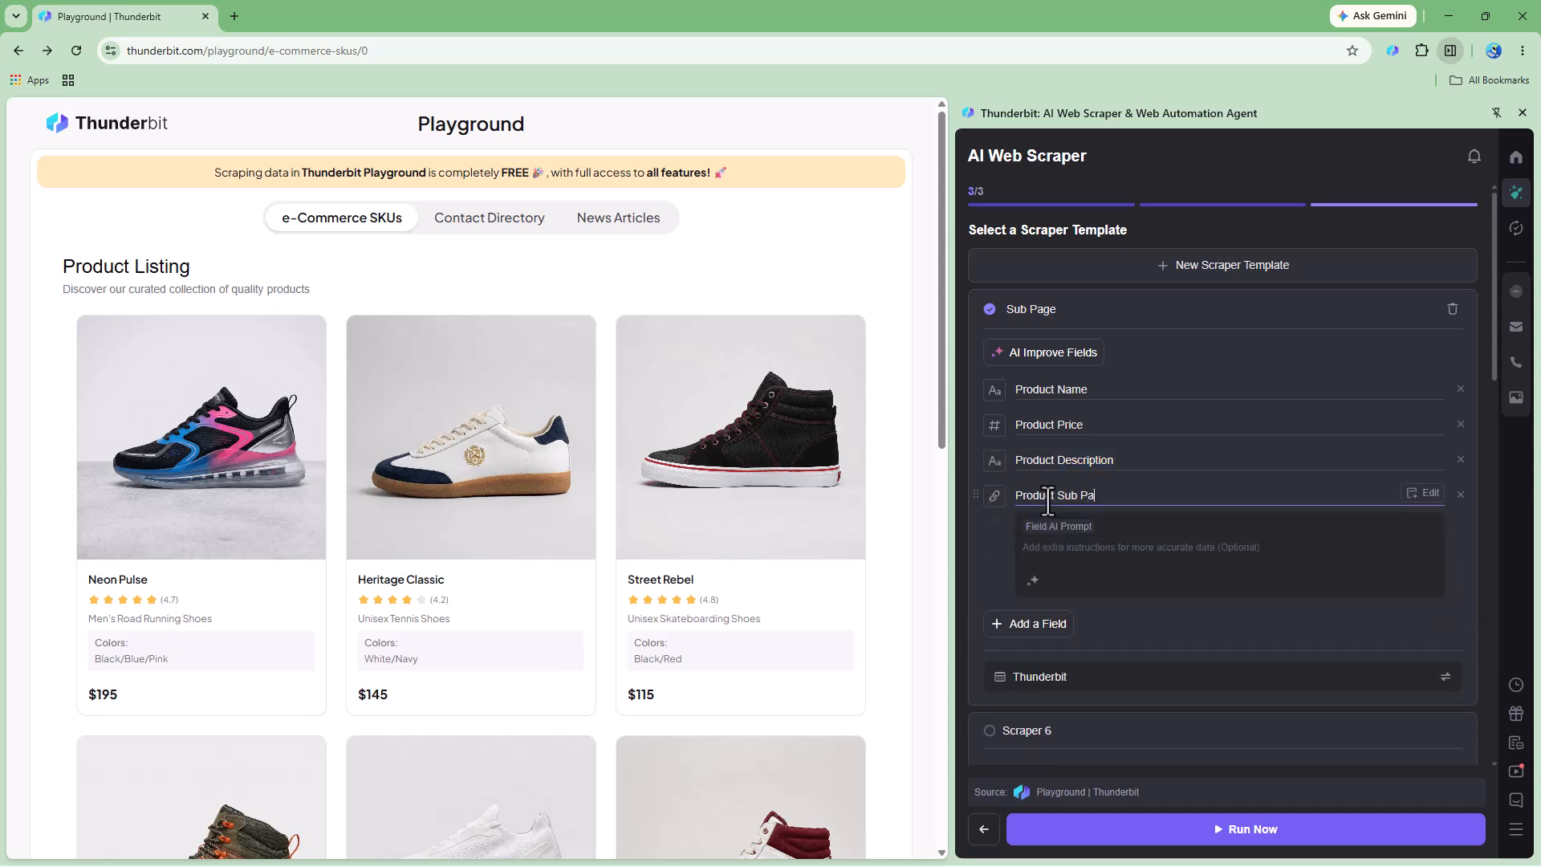
{"action": "left_click_drag", "start_coordinate": [974, 493], "coordinate": [1046, 478]}
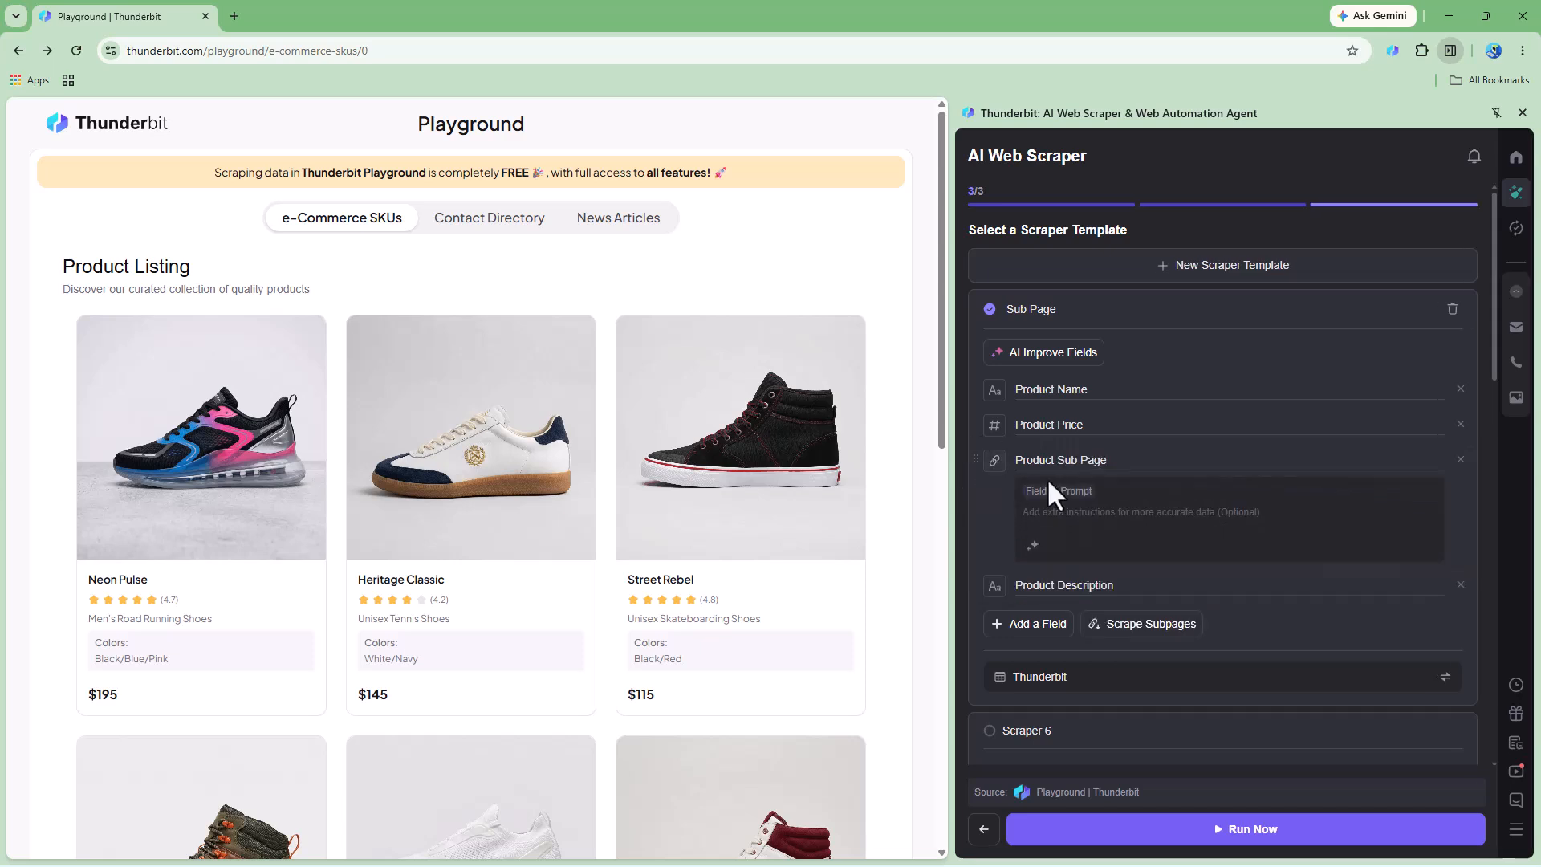
{"action": "left_click", "coordinate": [974, 459]}
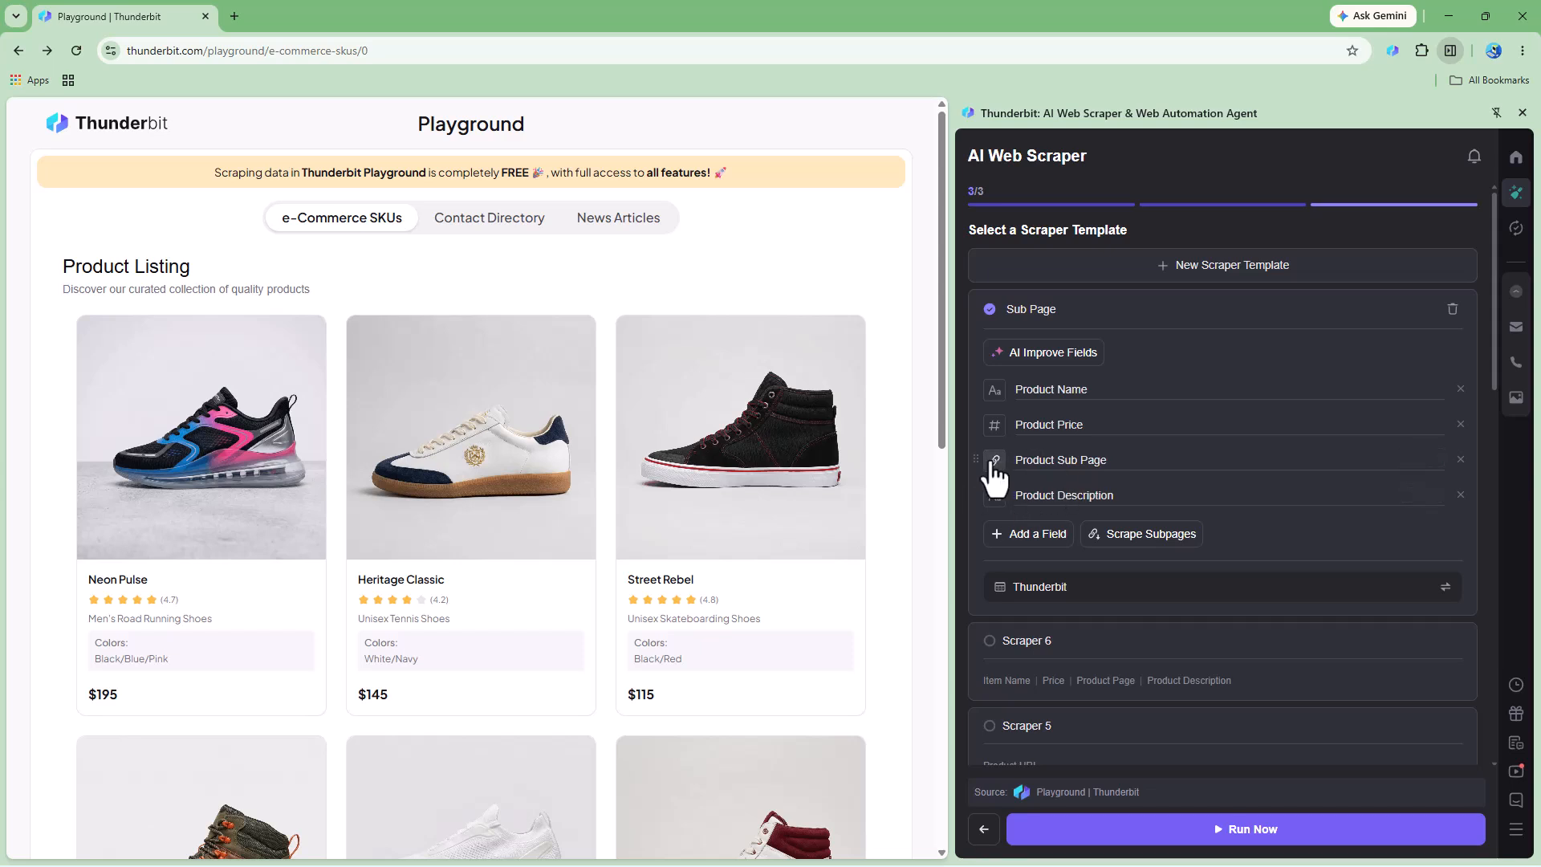
Step: Start Scrape Subpages setup with Product Sub Page as the subpage URL field and proceed to the subpage field suggestions
{"action": "left_click", "coordinate": [1124, 536]}
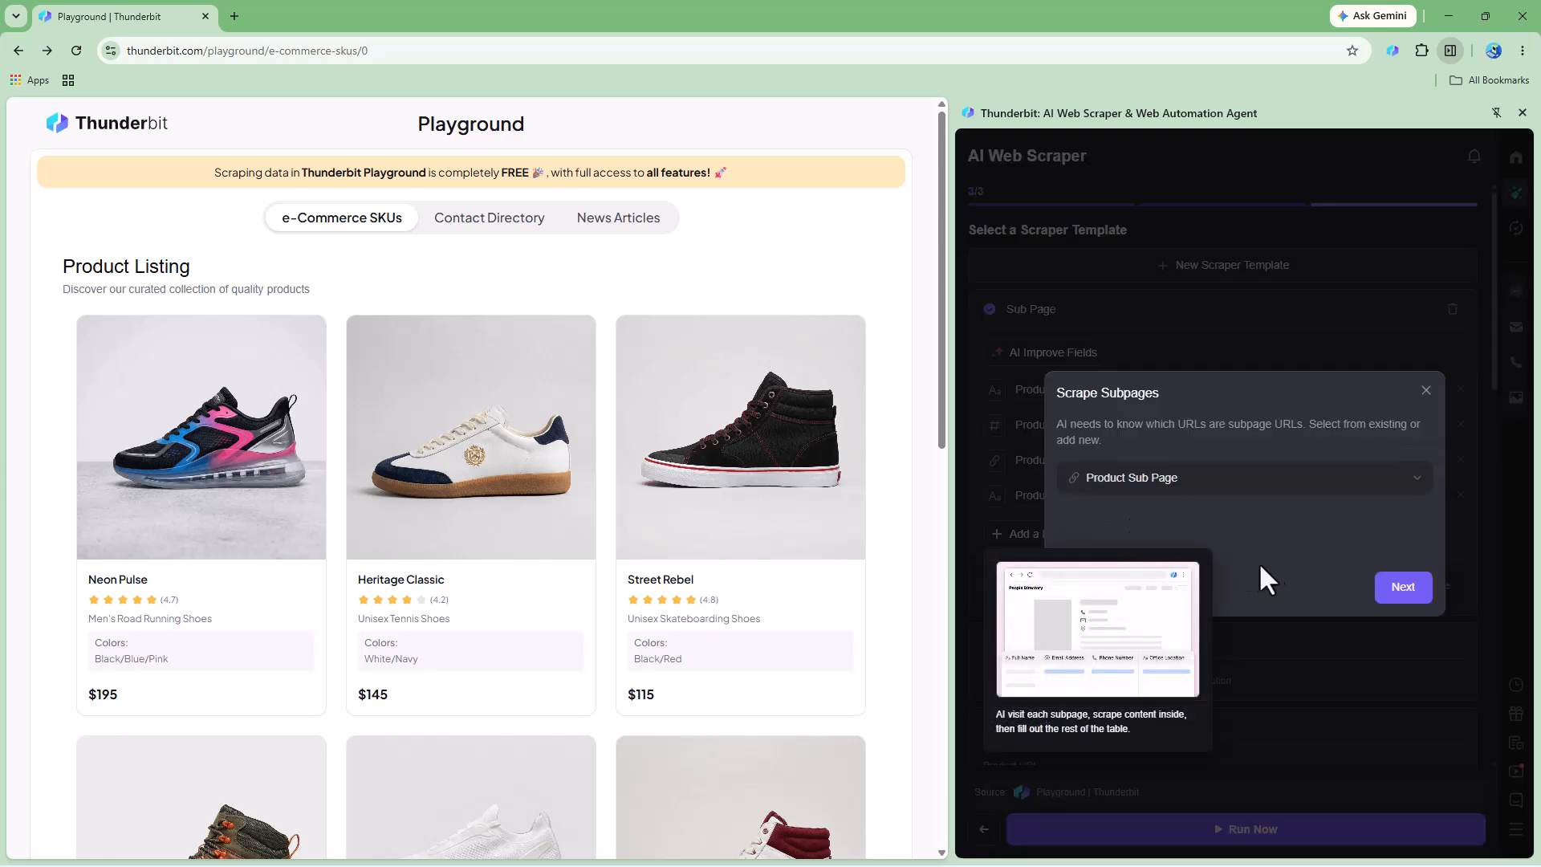
{"action": "left_click", "coordinate": [1356, 480]}
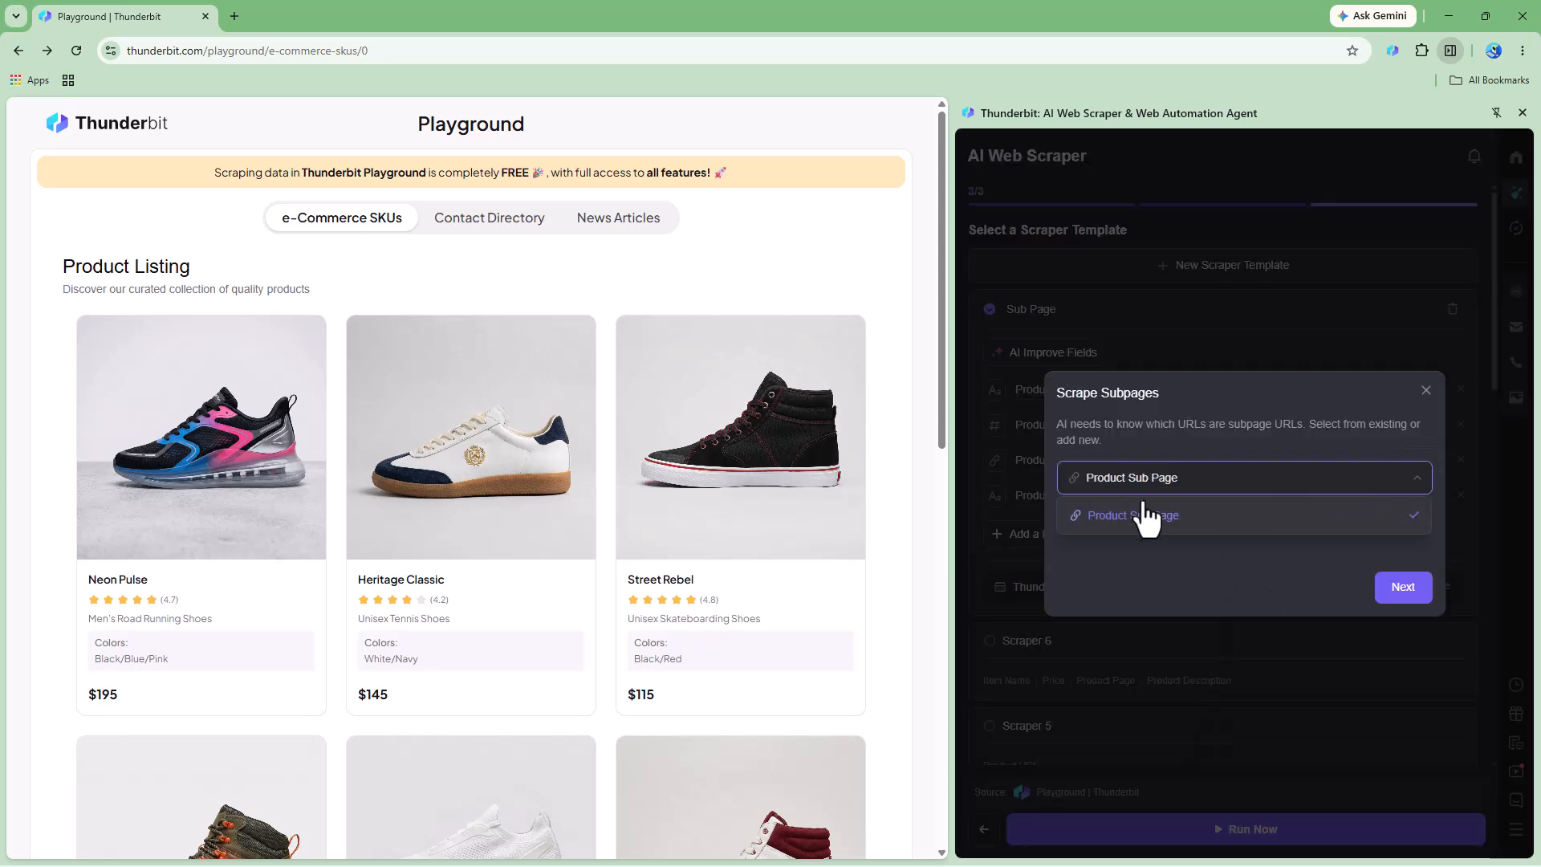
{"action": "left_click", "coordinate": [1414, 598]}
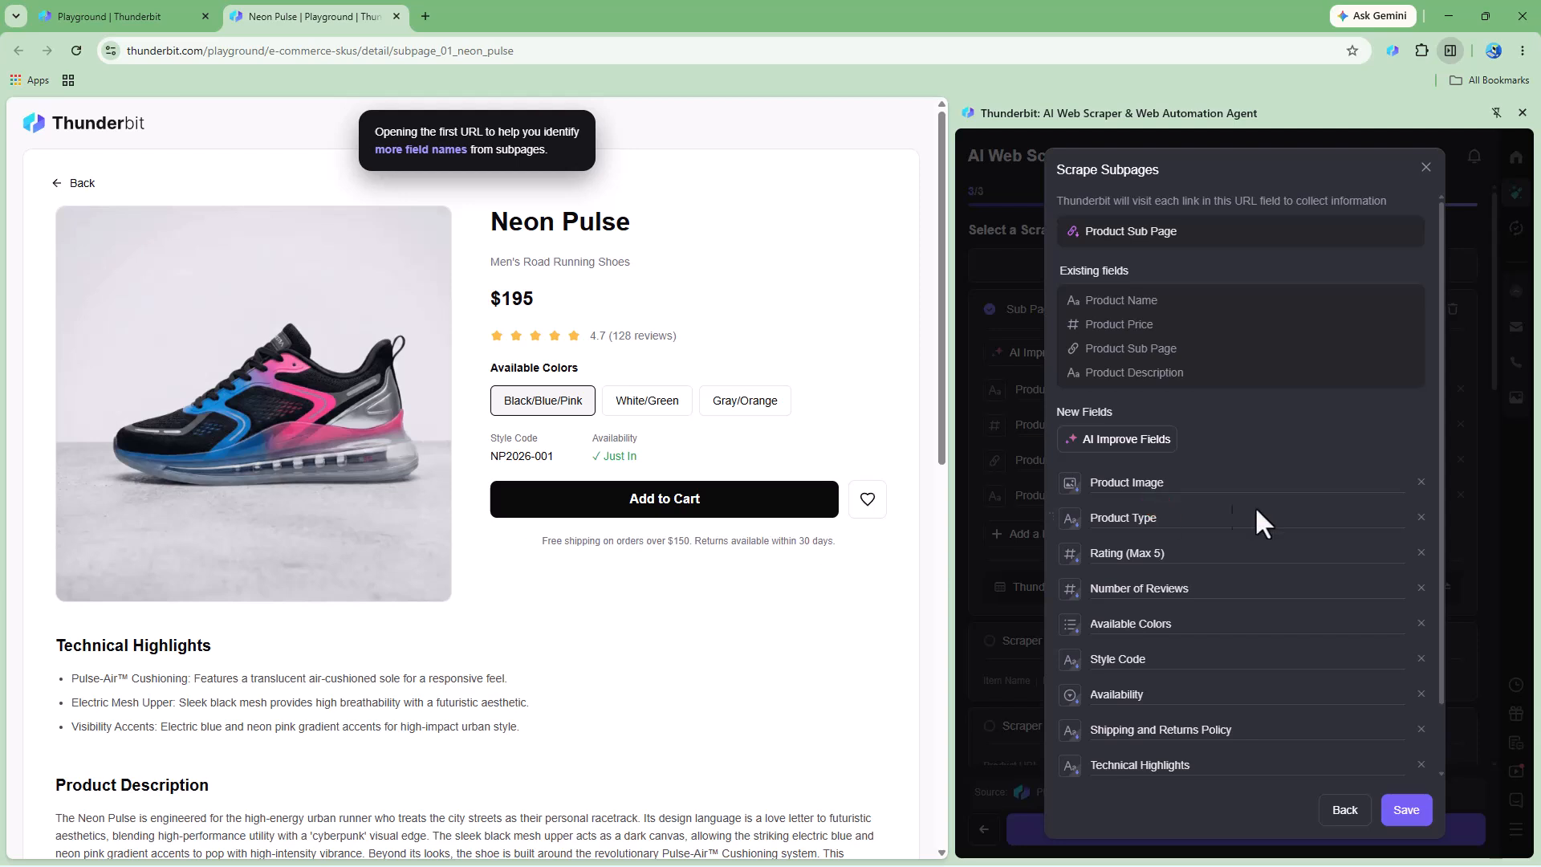
Step: Remove all suggested new fields, from Product Image through Care Instructions, and save the subpage scraping setup with only the existing fields
{"action": "left_click", "coordinate": [1420, 482]}
{"action": "left_click", "coordinate": [1421, 482]}
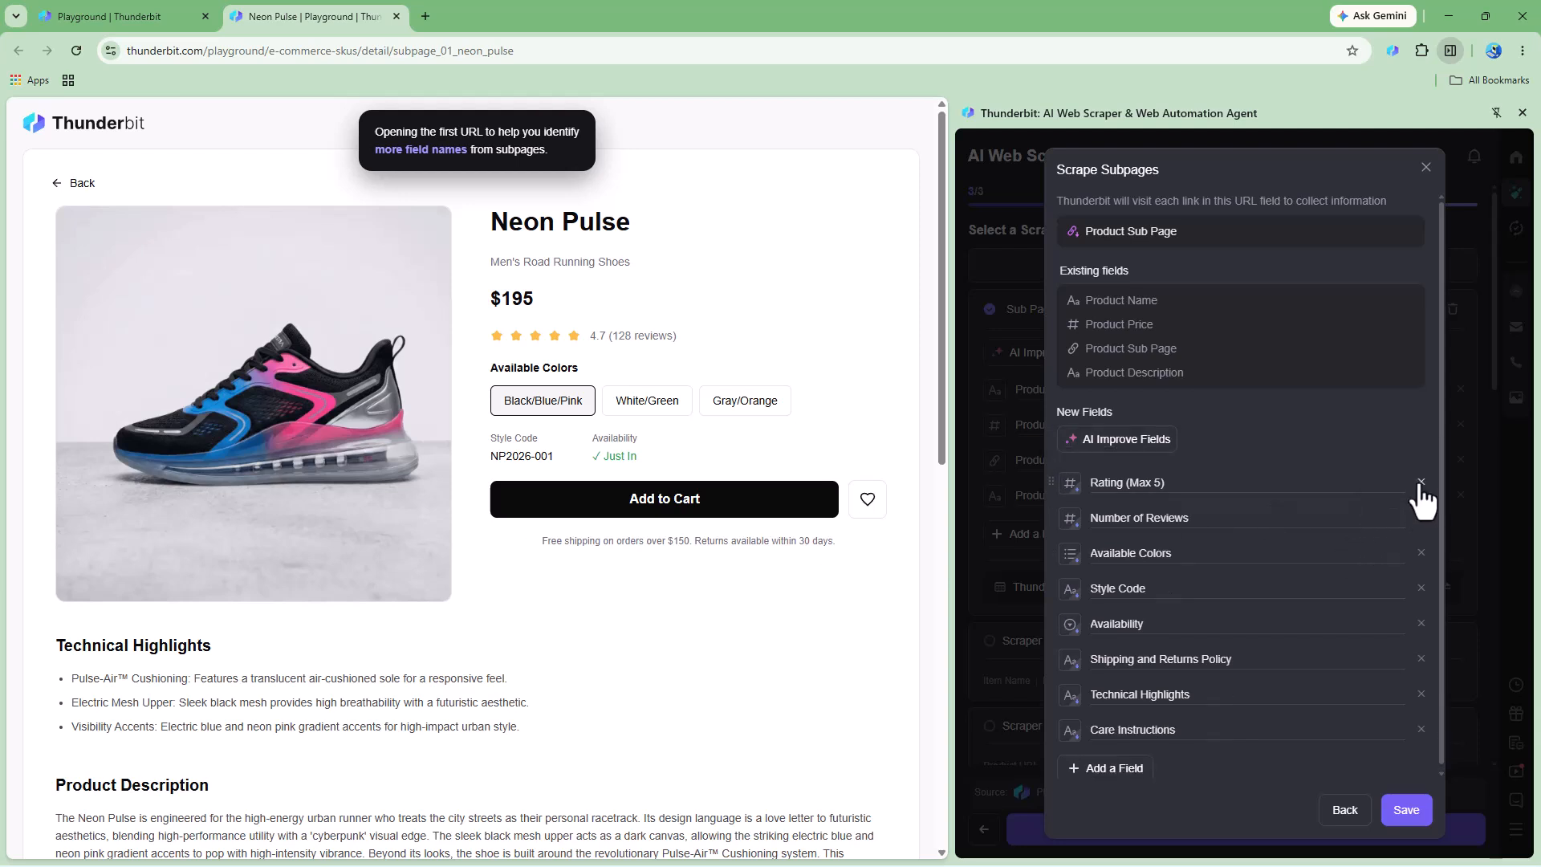
{"action": "left_click", "coordinate": [1421, 483]}
{"action": "left_click", "coordinate": [1429, 498]}
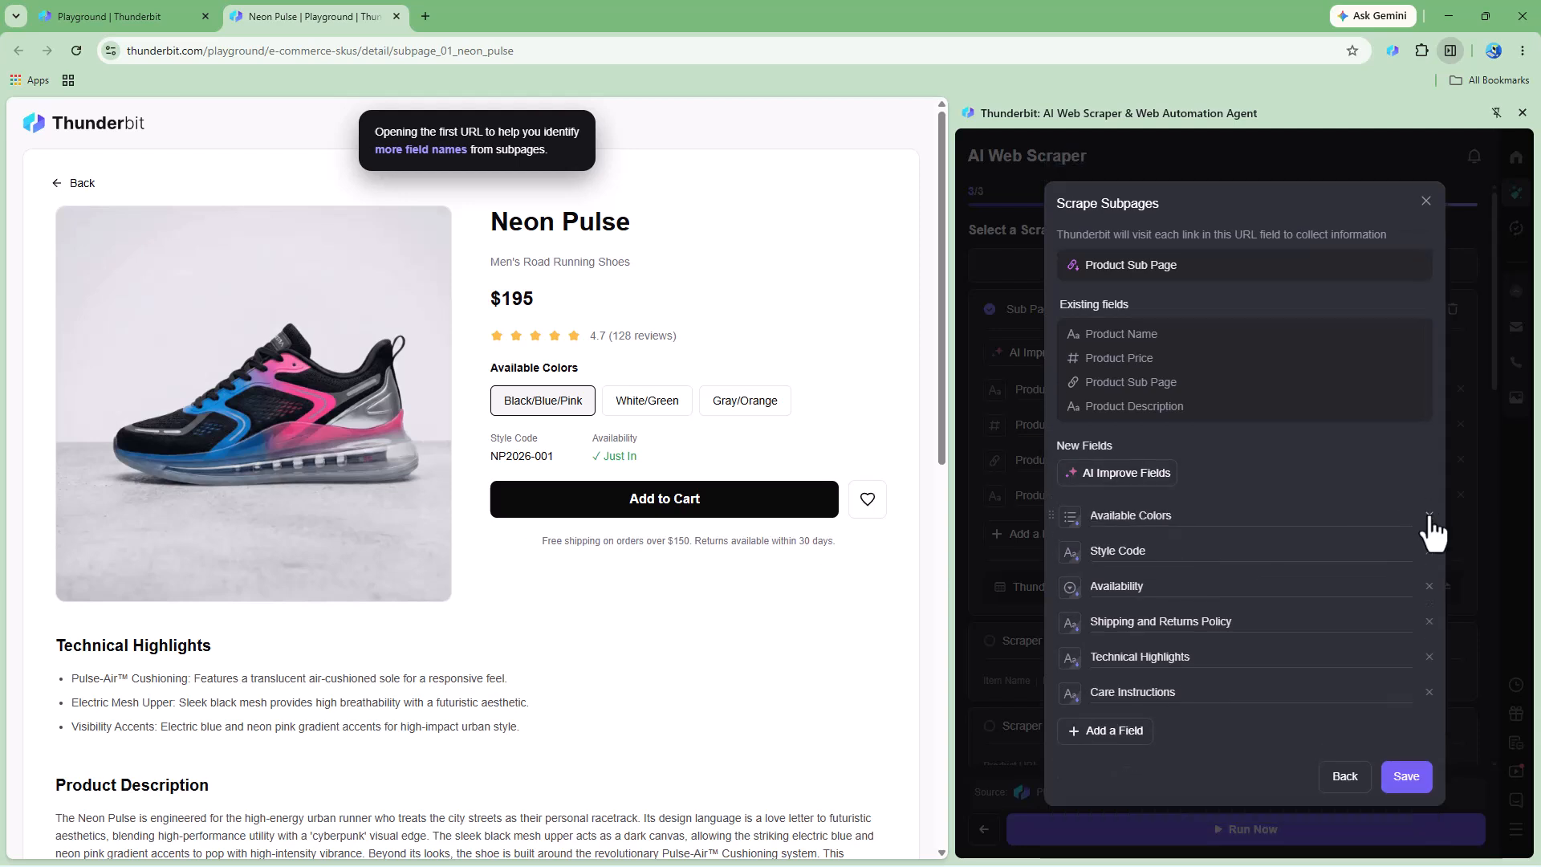
{"action": "left_click", "coordinate": [1429, 516]}
{"action": "left_click", "coordinate": [1428, 533]}
{"action": "left_click", "coordinate": [1429, 565]}
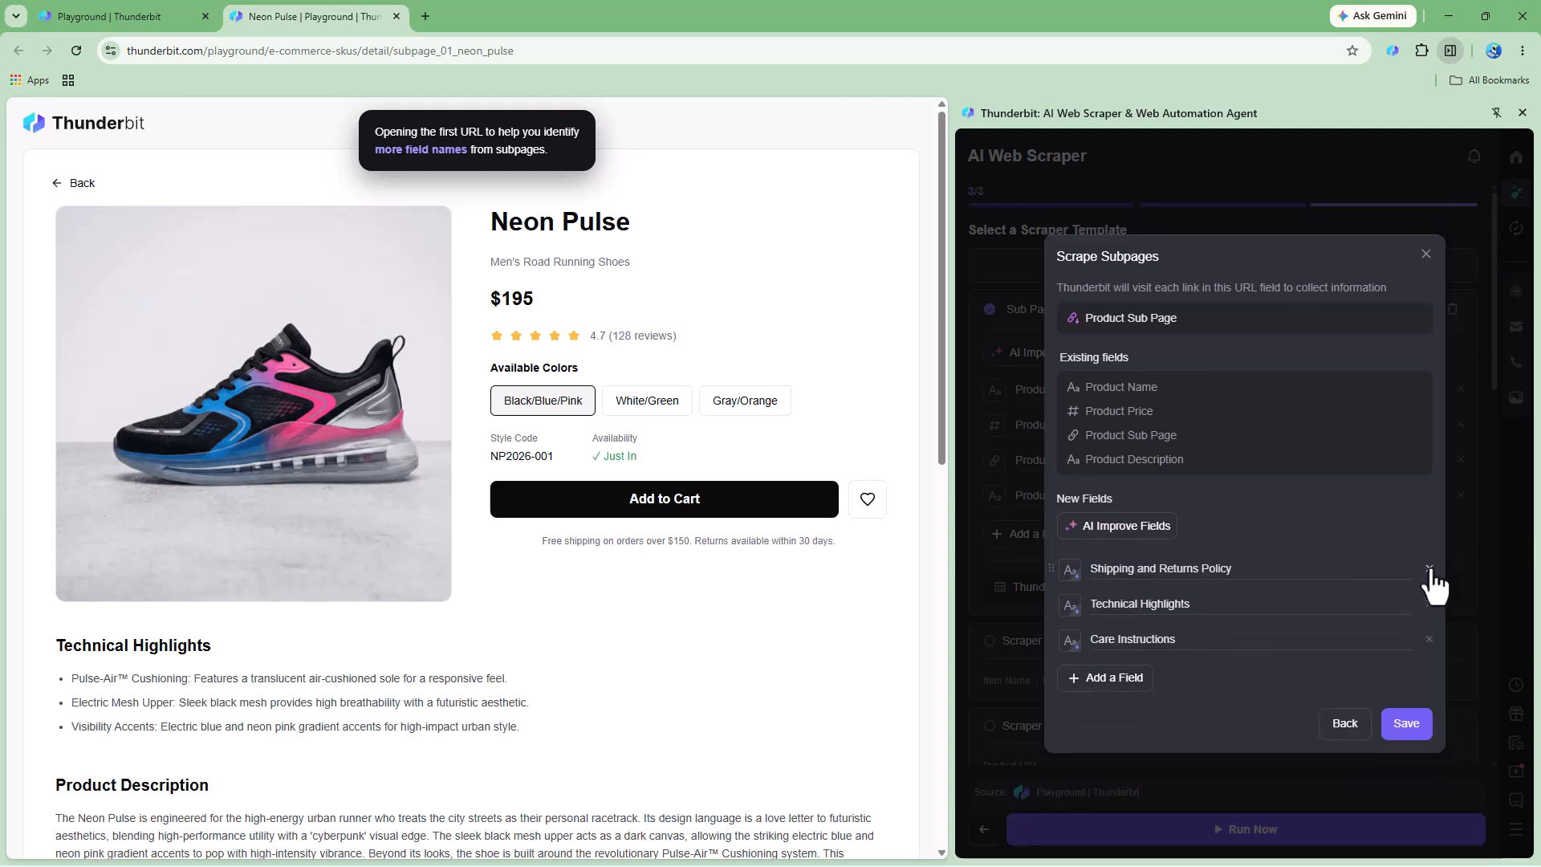
{"action": "left_click", "coordinate": [1428, 574]}
{"action": "left_click", "coordinate": [1429, 583]}
{"action": "left_click", "coordinate": [1429, 605]}
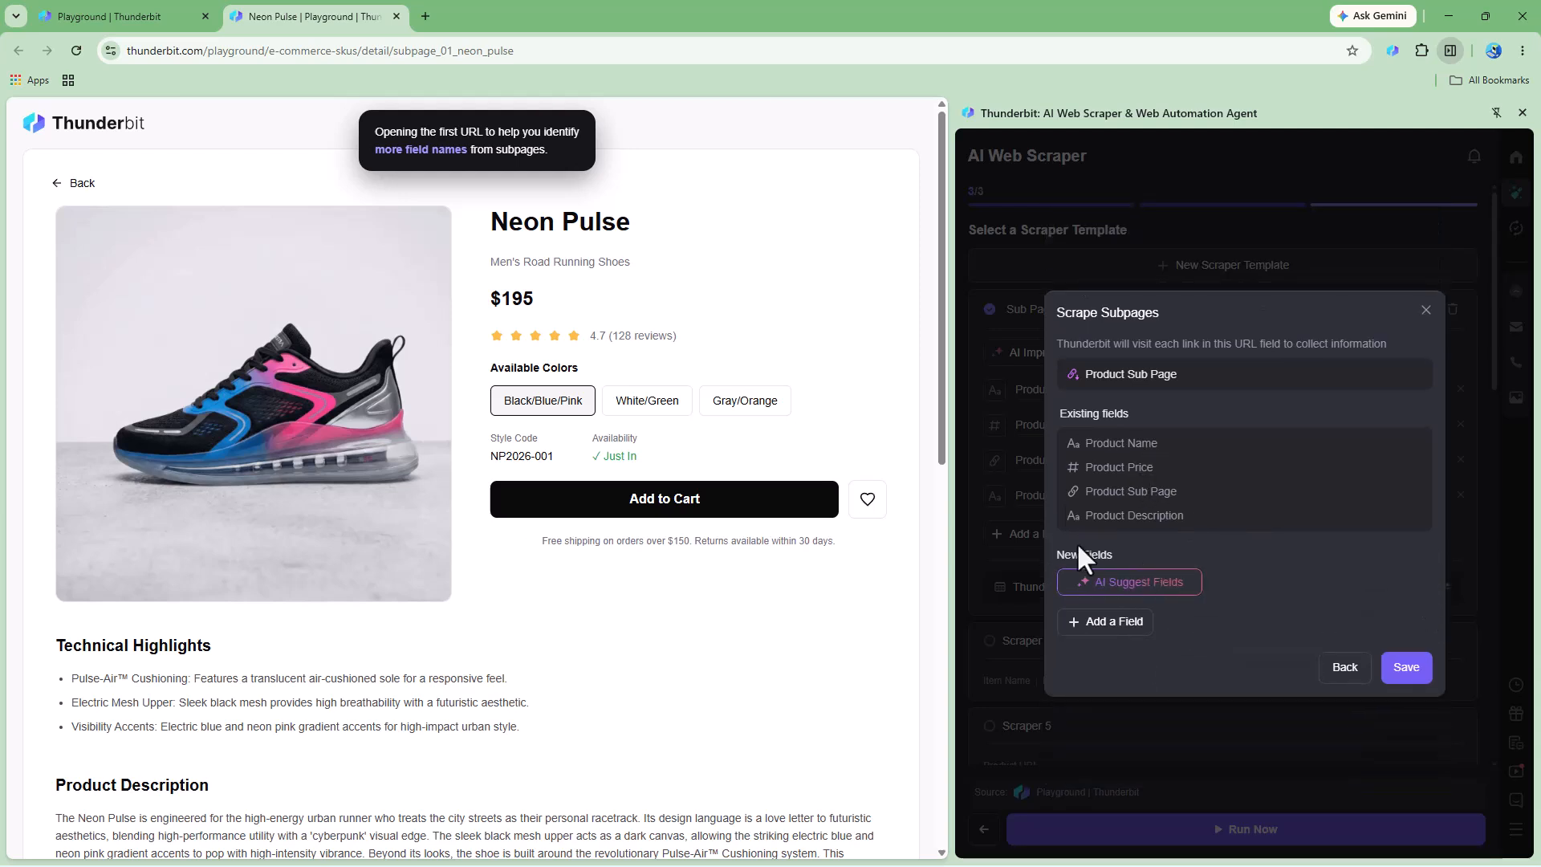
{"action": "left_click", "coordinate": [1410, 675]}
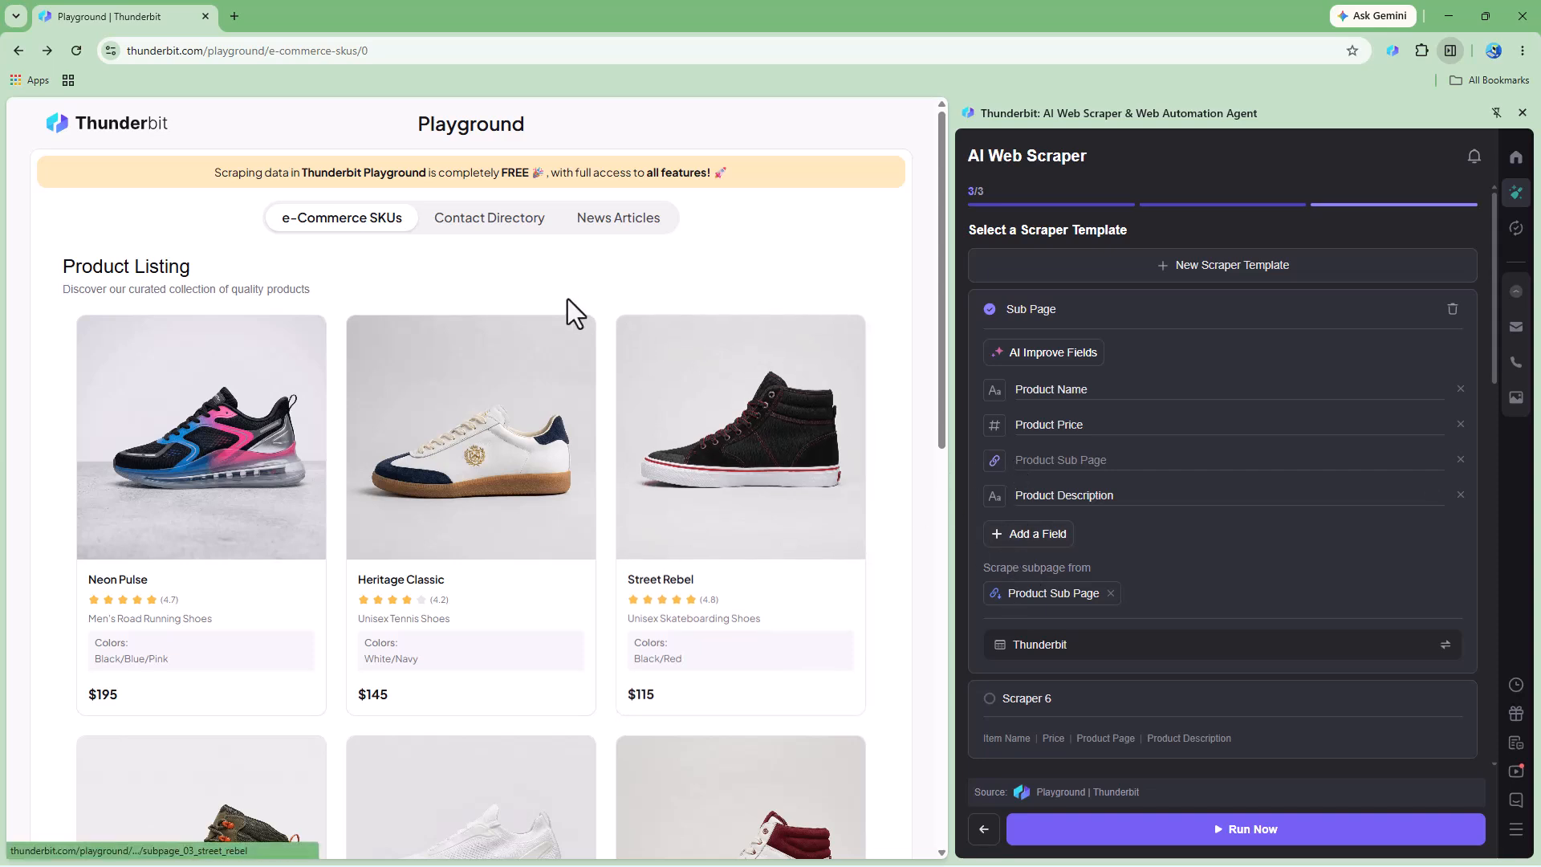
Step: Run the Sub Page scraper template on the product listing and open its result table
{"action": "scroll", "coordinate": [575, 316], "scroll_direction": "down", "scroll_amount": 2}
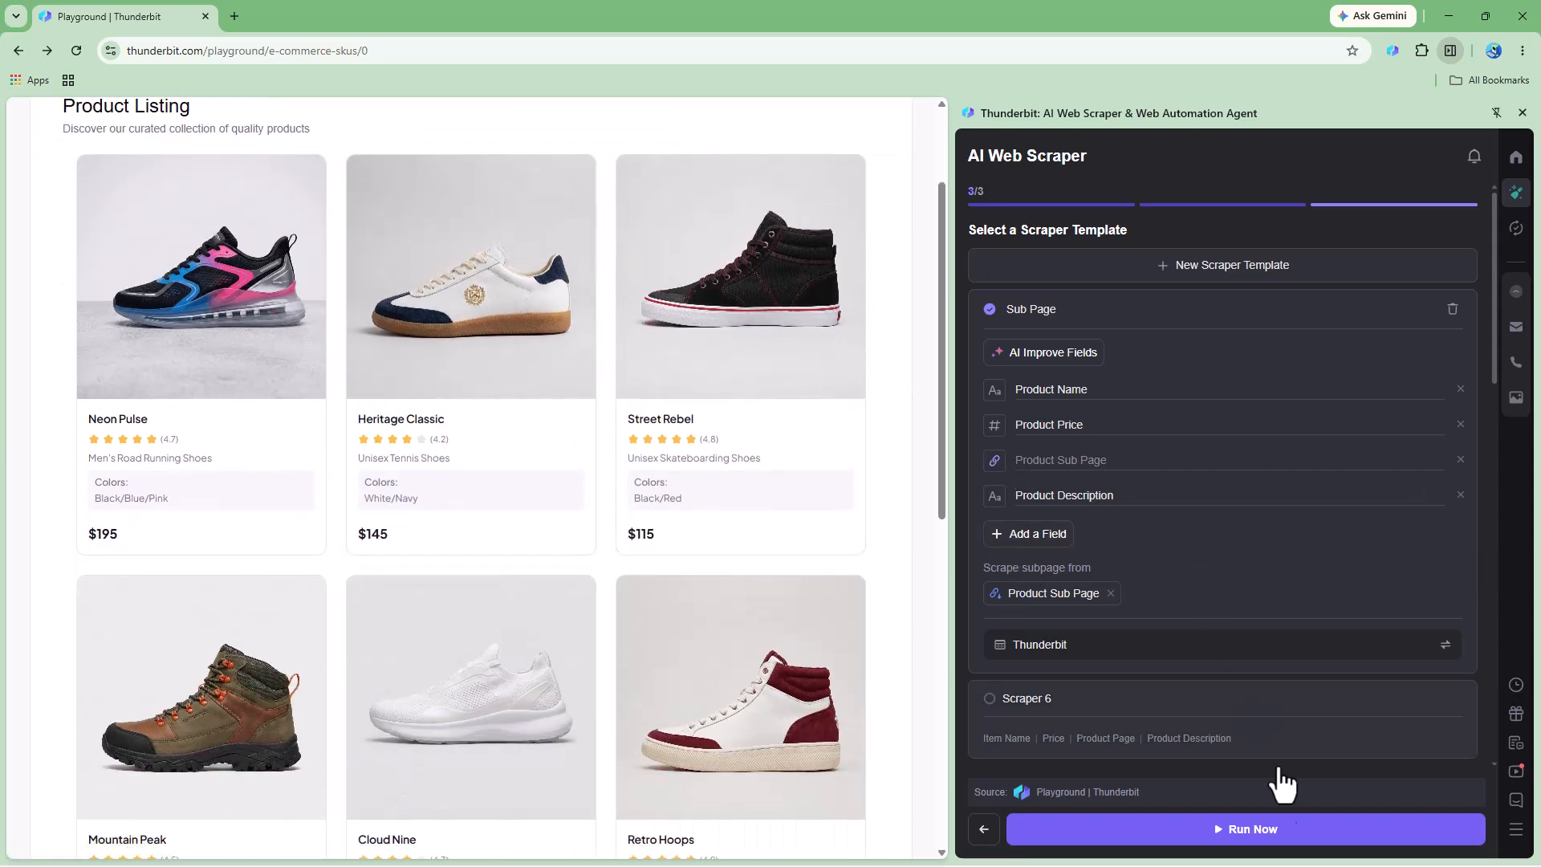
{"action": "left_click", "coordinate": [1230, 834]}
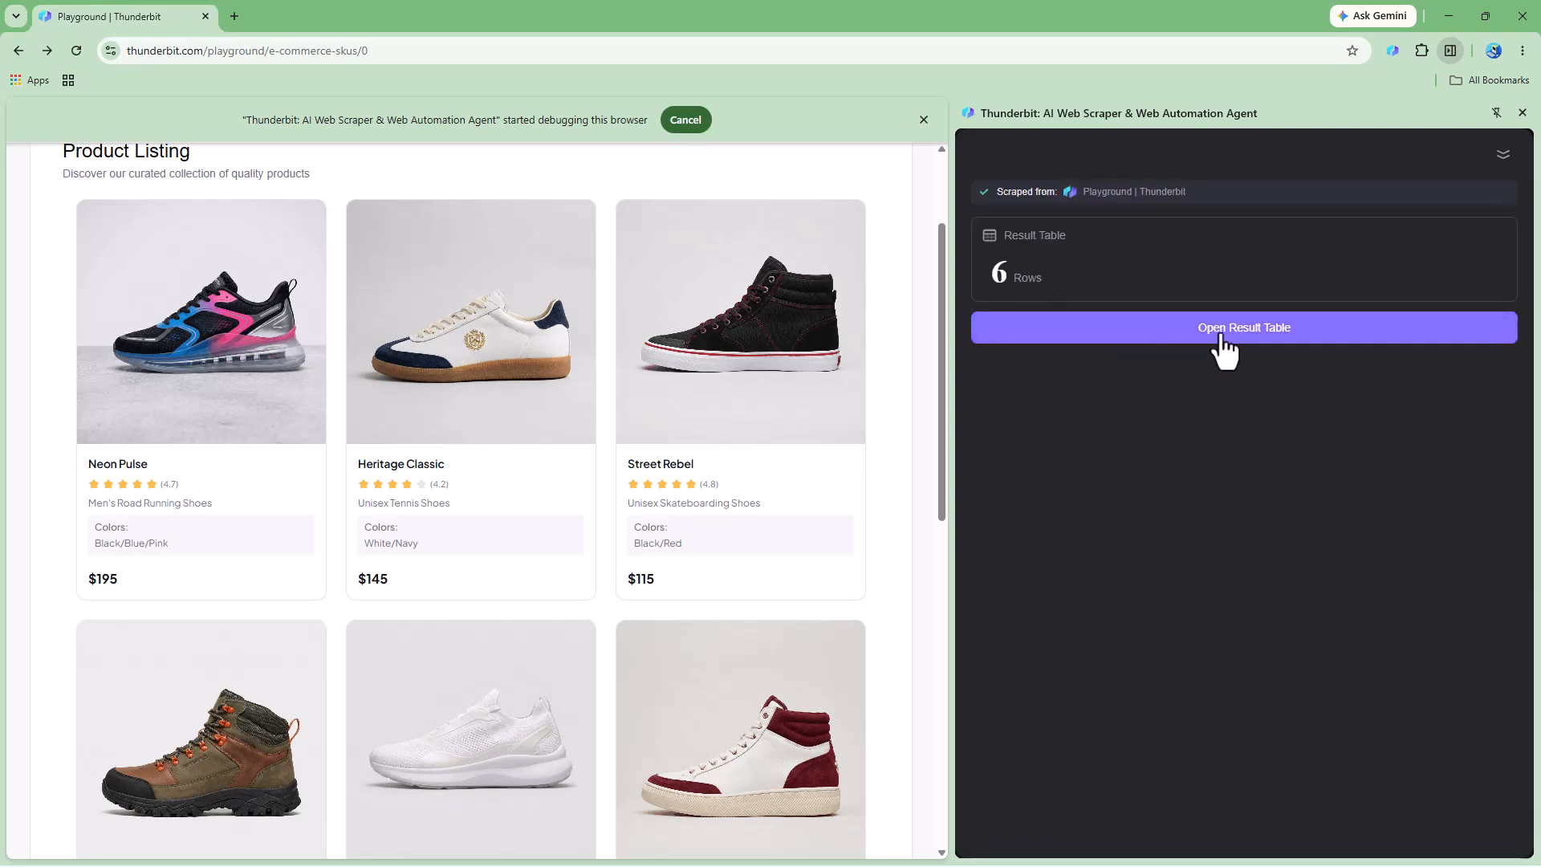
{"action": "left_click", "coordinate": [1221, 337]}
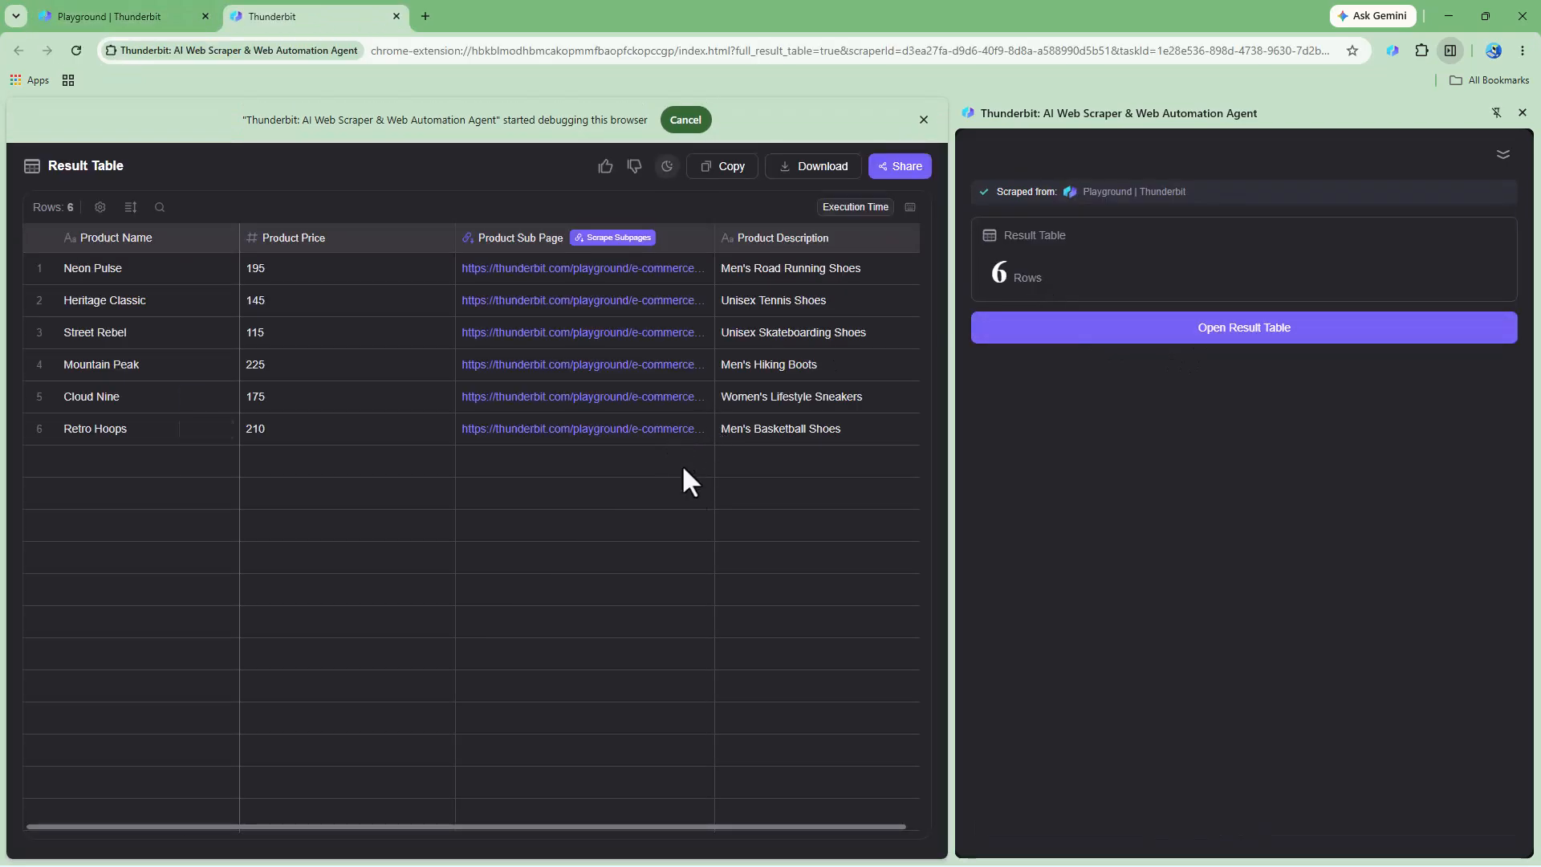
Step: Examine the scraped Product Description values, compare them with the description on the Neon Pulse product page, and return to the result table
{"action": "double_click", "coordinate": [779, 276]}
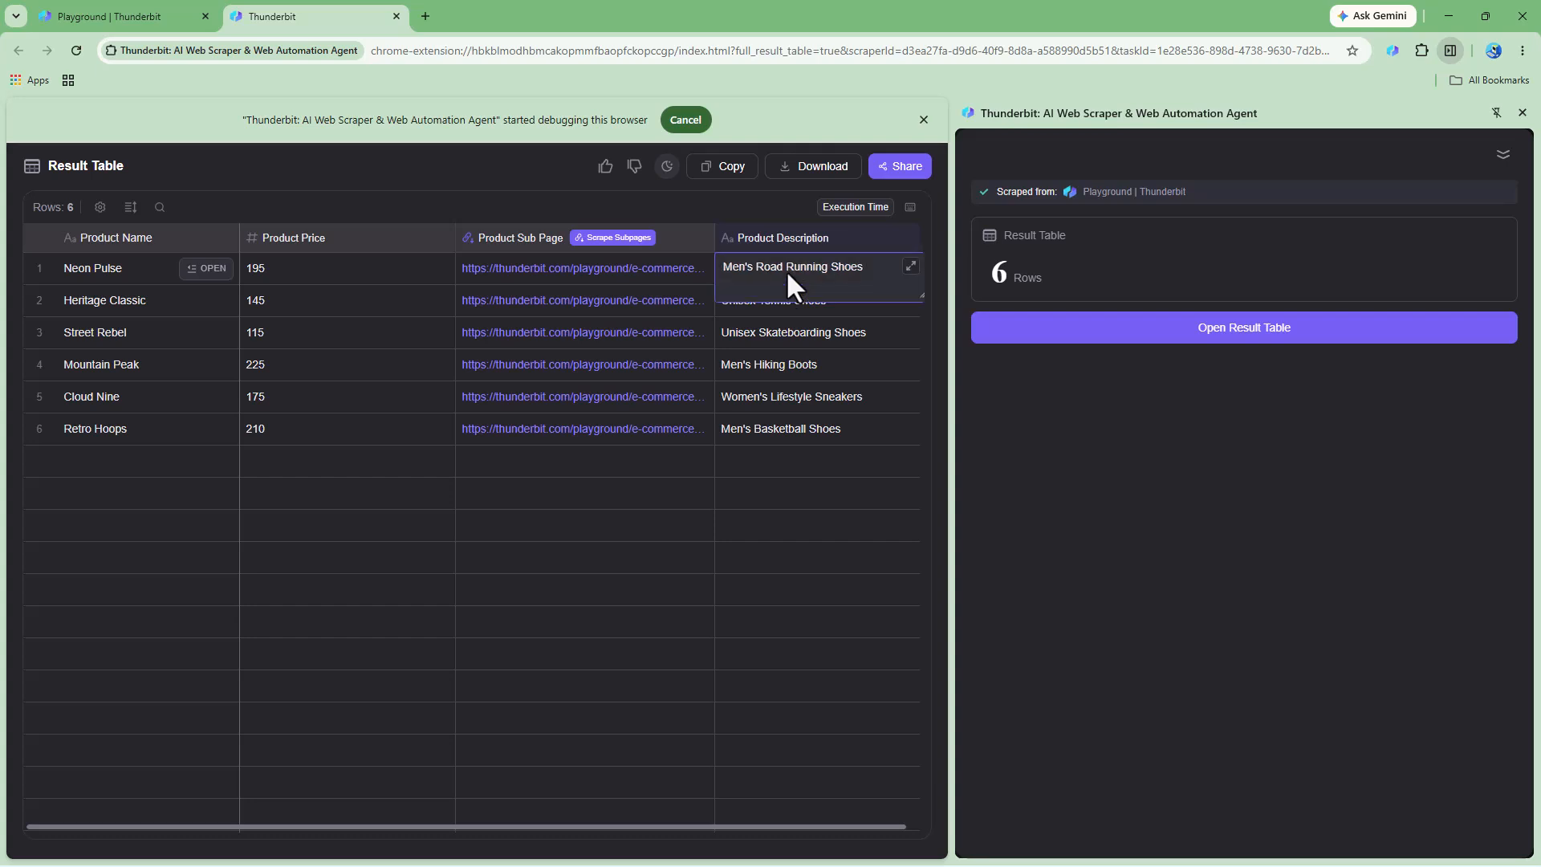
{"action": "double_click", "coordinate": [783, 301]}
{"action": "left_click", "coordinate": [777, 385]}
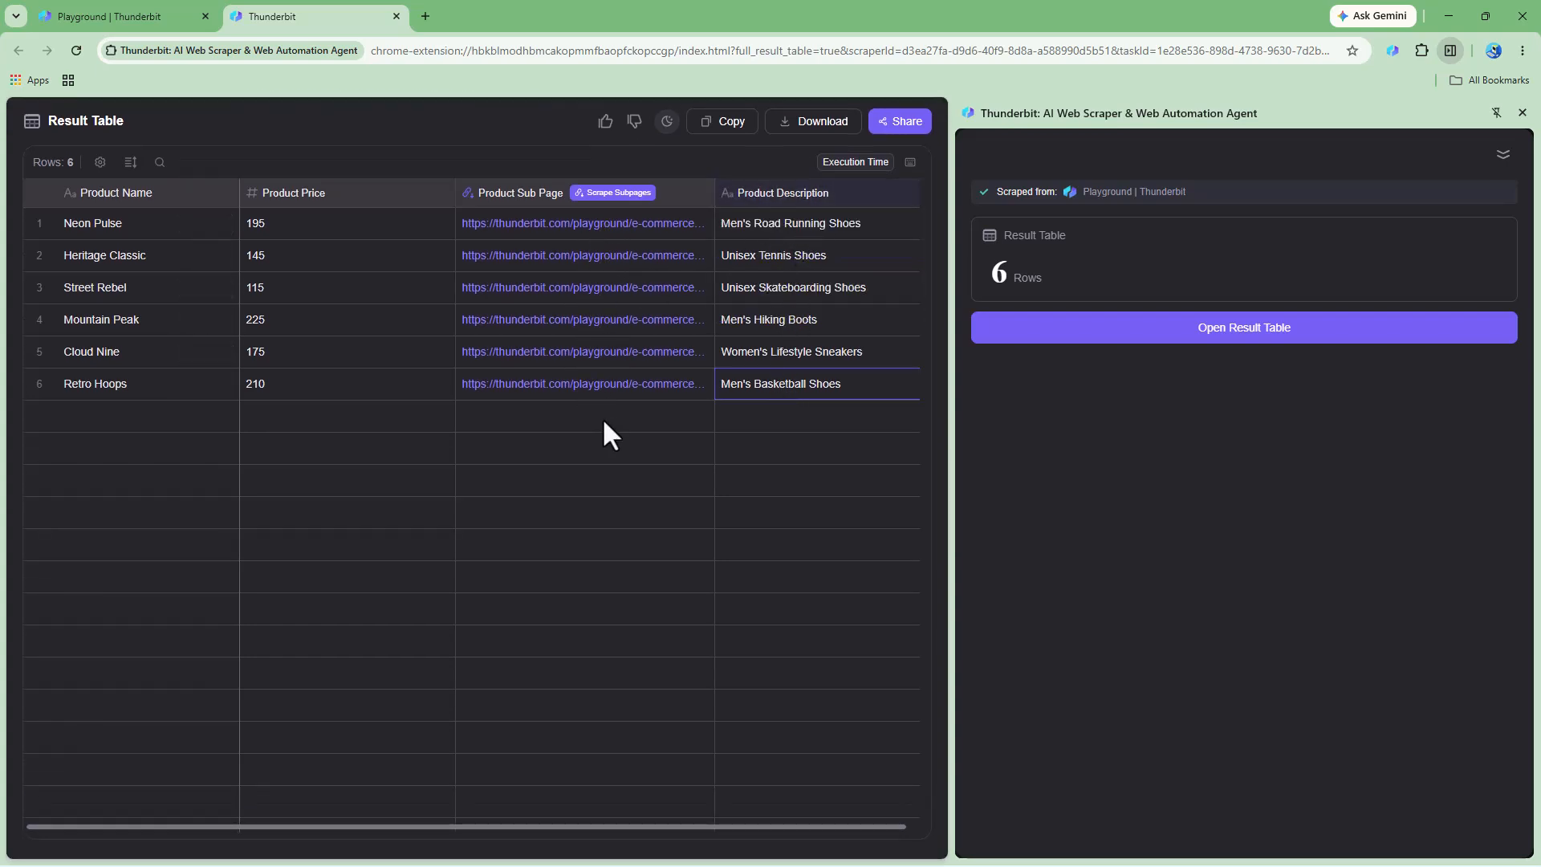
{"action": "left_click", "coordinate": [827, 191]}
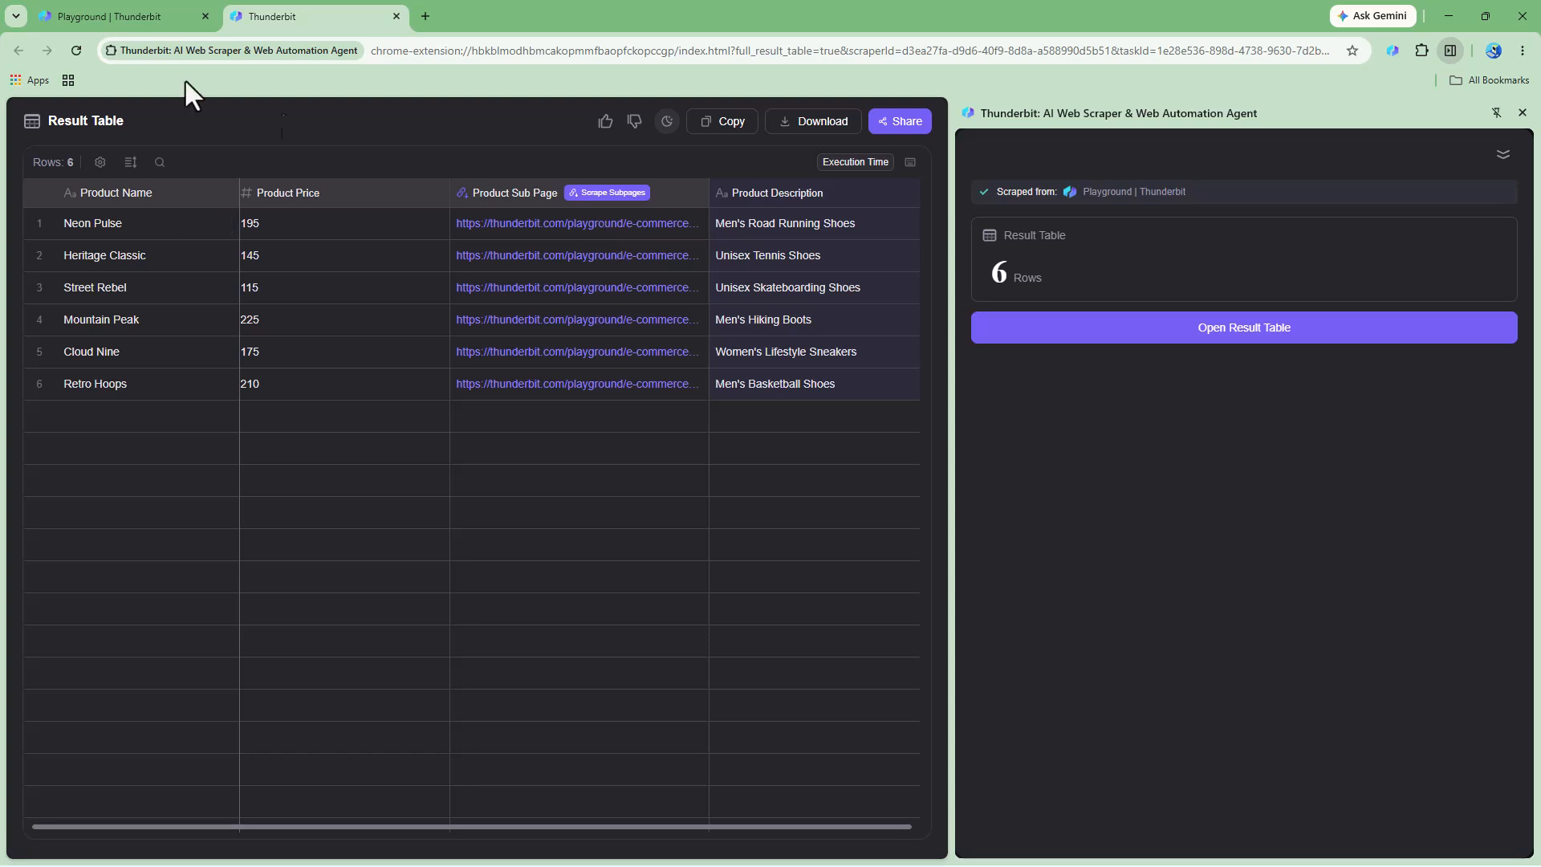
{"action": "left_click", "coordinate": [104, 6]}
{"action": "left_click", "coordinate": [197, 257]}
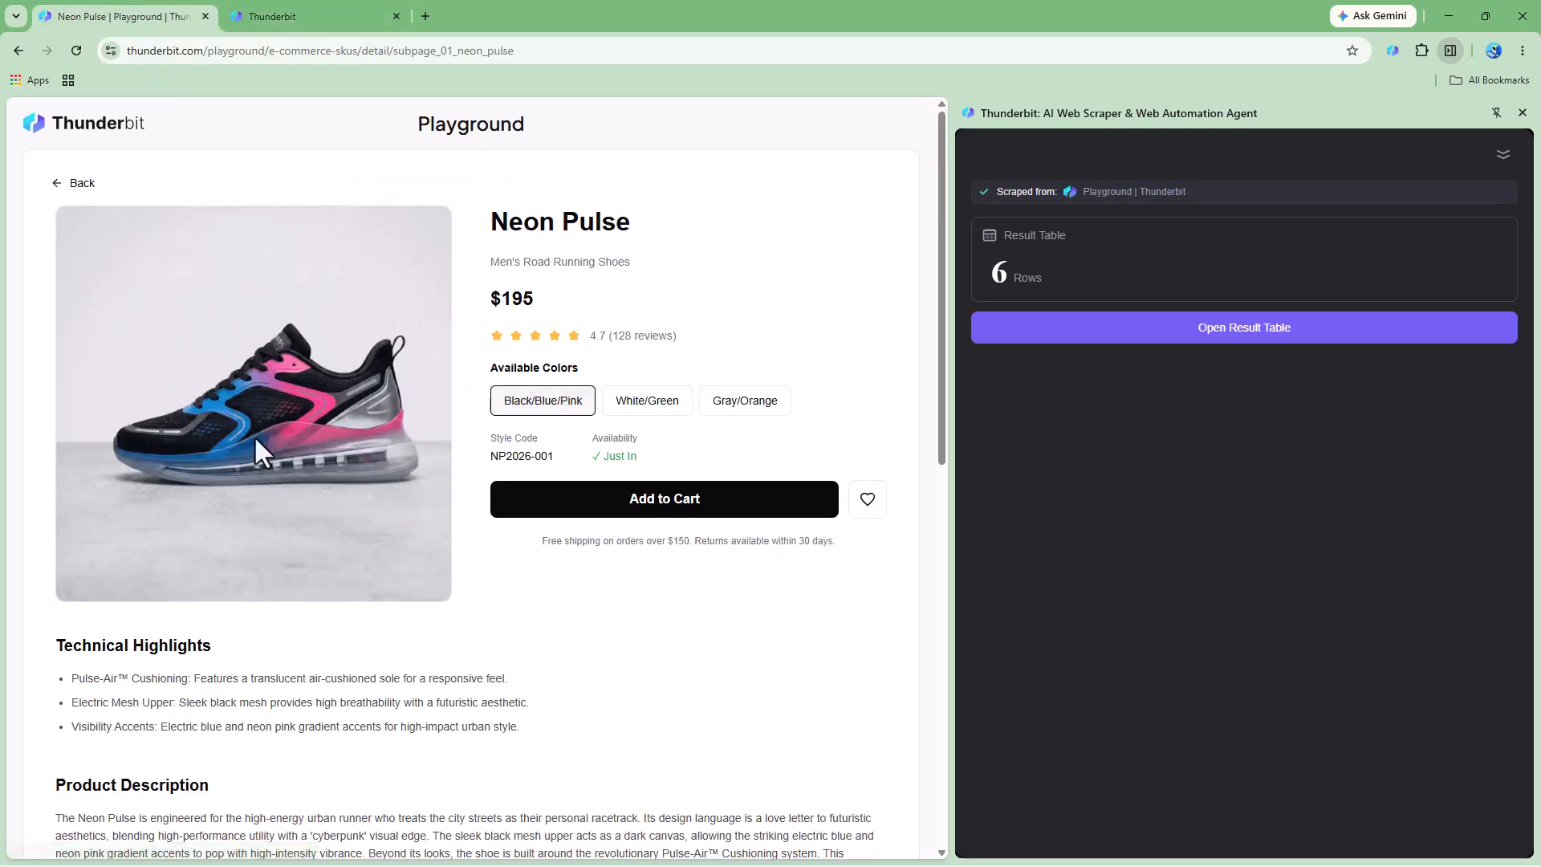
{"action": "scroll", "coordinate": [174, 633], "scroll_direction": "down", "scroll_amount": 3}
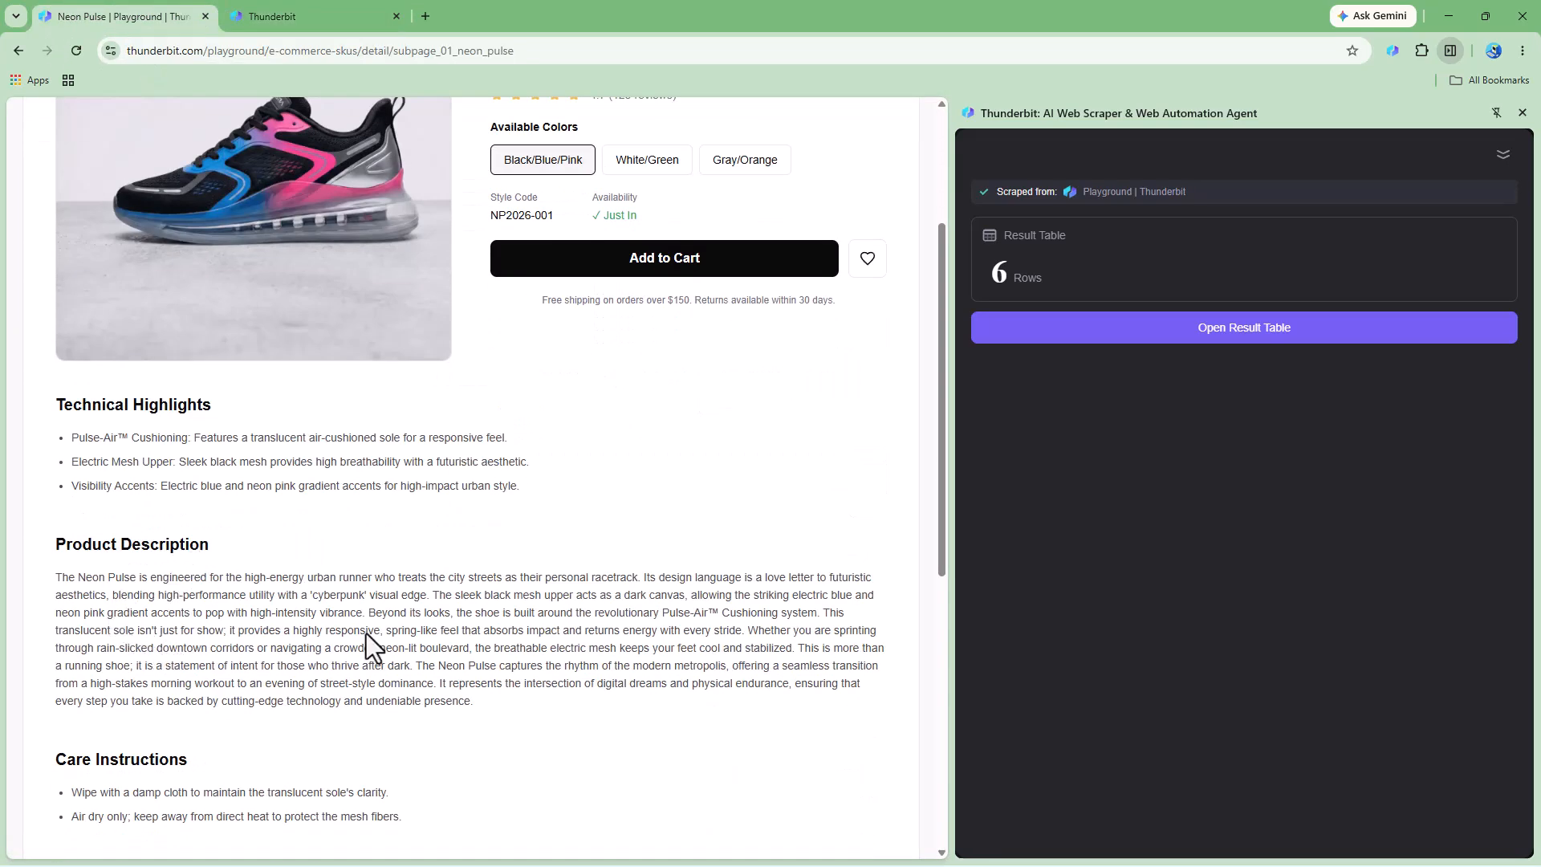
{"action": "left_click", "coordinate": [321, 16]}
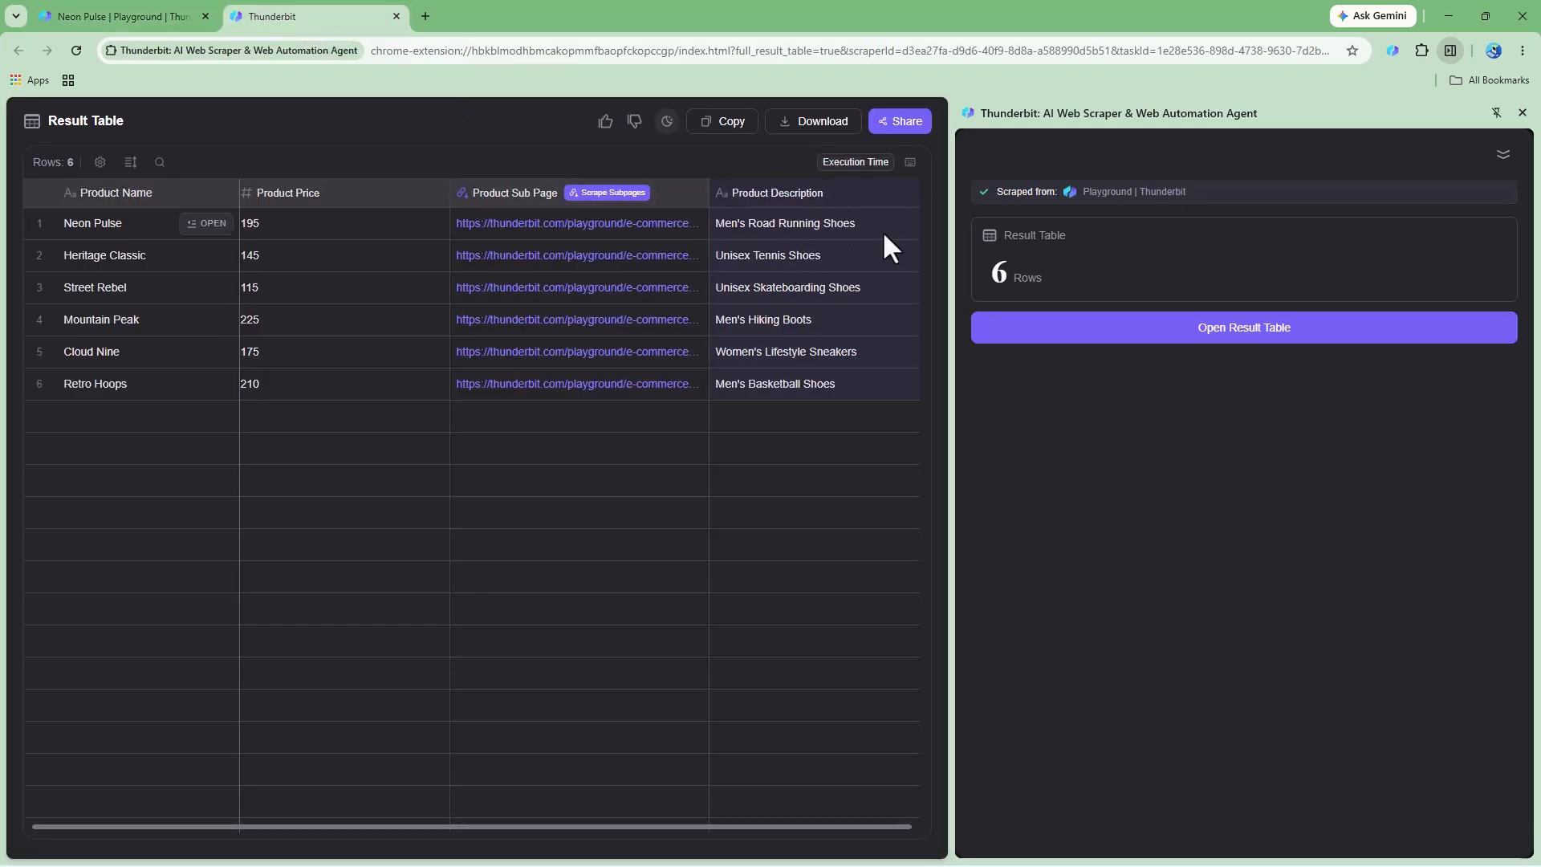
Step: Start subpage scraping from the Product Sub Page column and remove the suggested Style Code, Availability, Shipping and Returns Policy, and Technical Highlights fields
{"action": "left_click", "coordinate": [642, 205]}
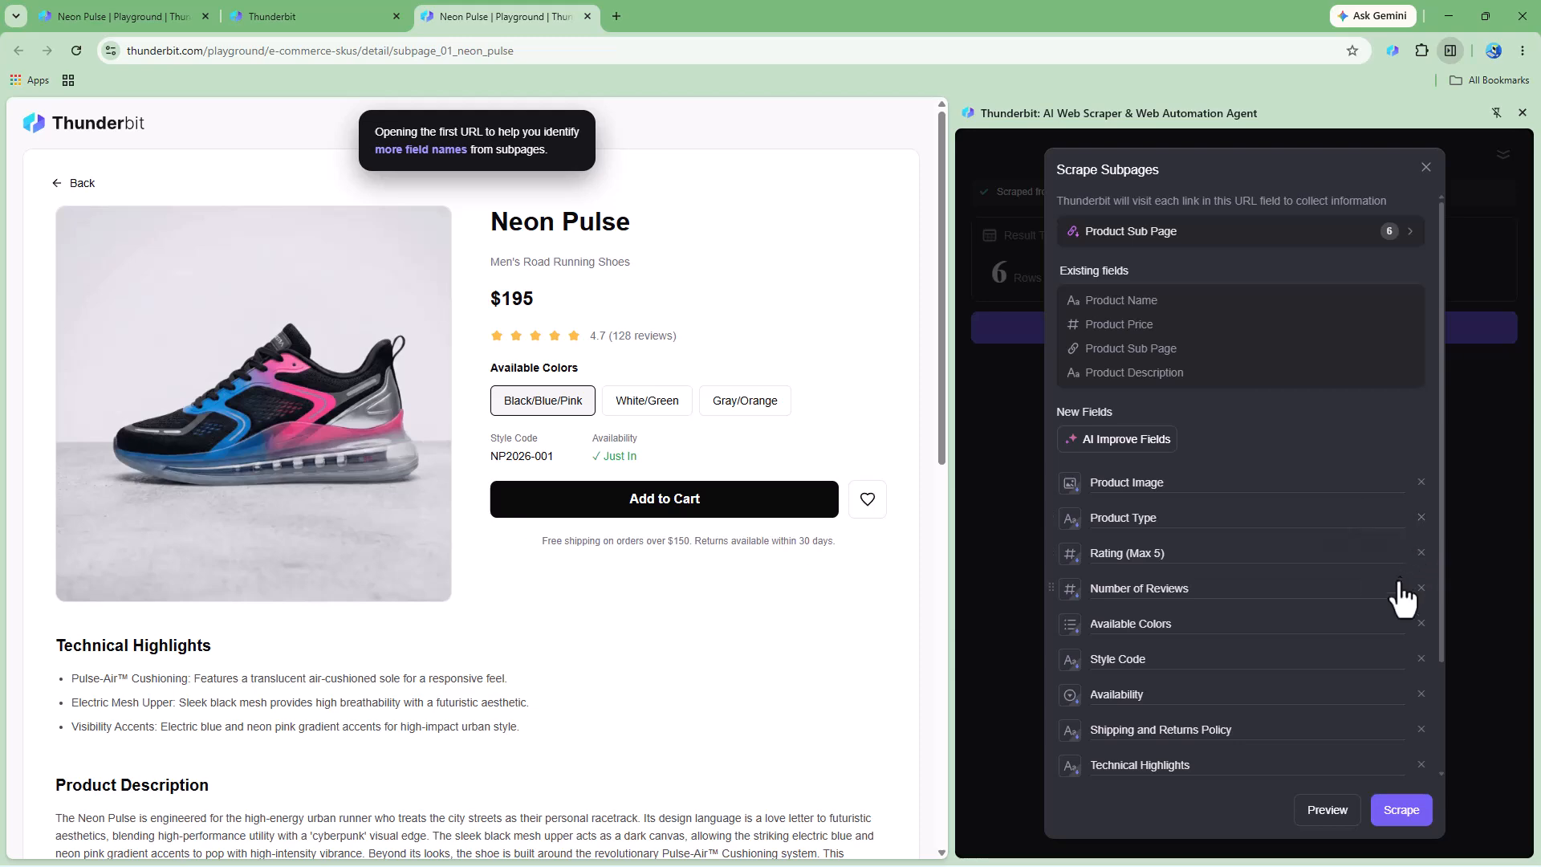
{"action": "scroll", "coordinate": [653, 566], "scroll_direction": "down", "scroll_amount": 5}
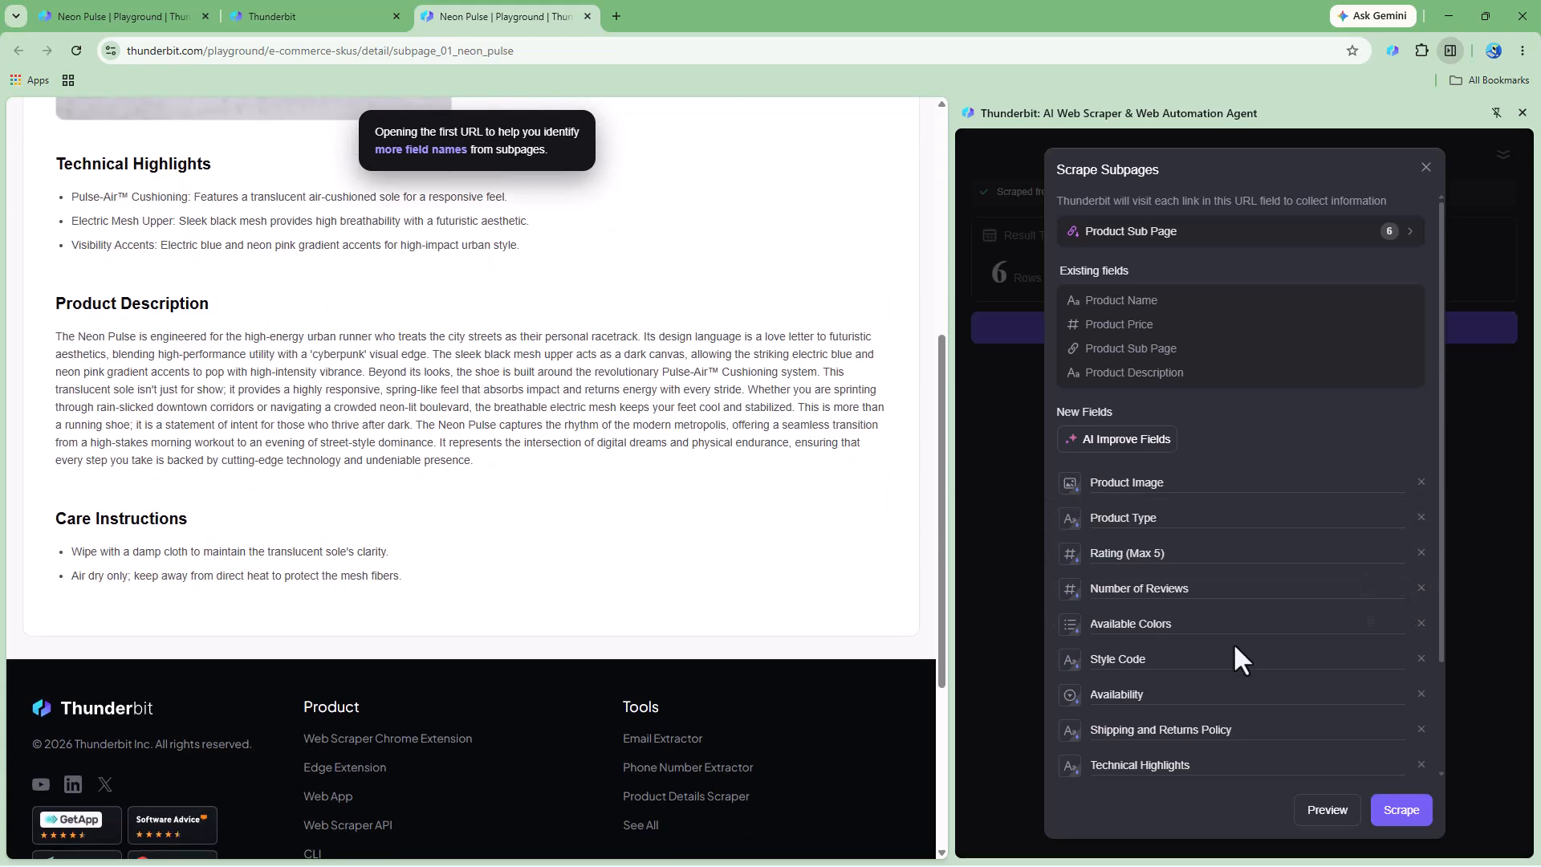
{"action": "scroll", "coordinate": [1201, 701], "scroll_direction": "down", "scroll_amount": 2}
{"action": "left_click", "coordinate": [1421, 634]}
{"action": "left_click", "coordinate": [1421, 631]}
{"action": "left_click", "coordinate": [1421, 631]}
{"action": "left_click", "coordinate": [1422, 630]}
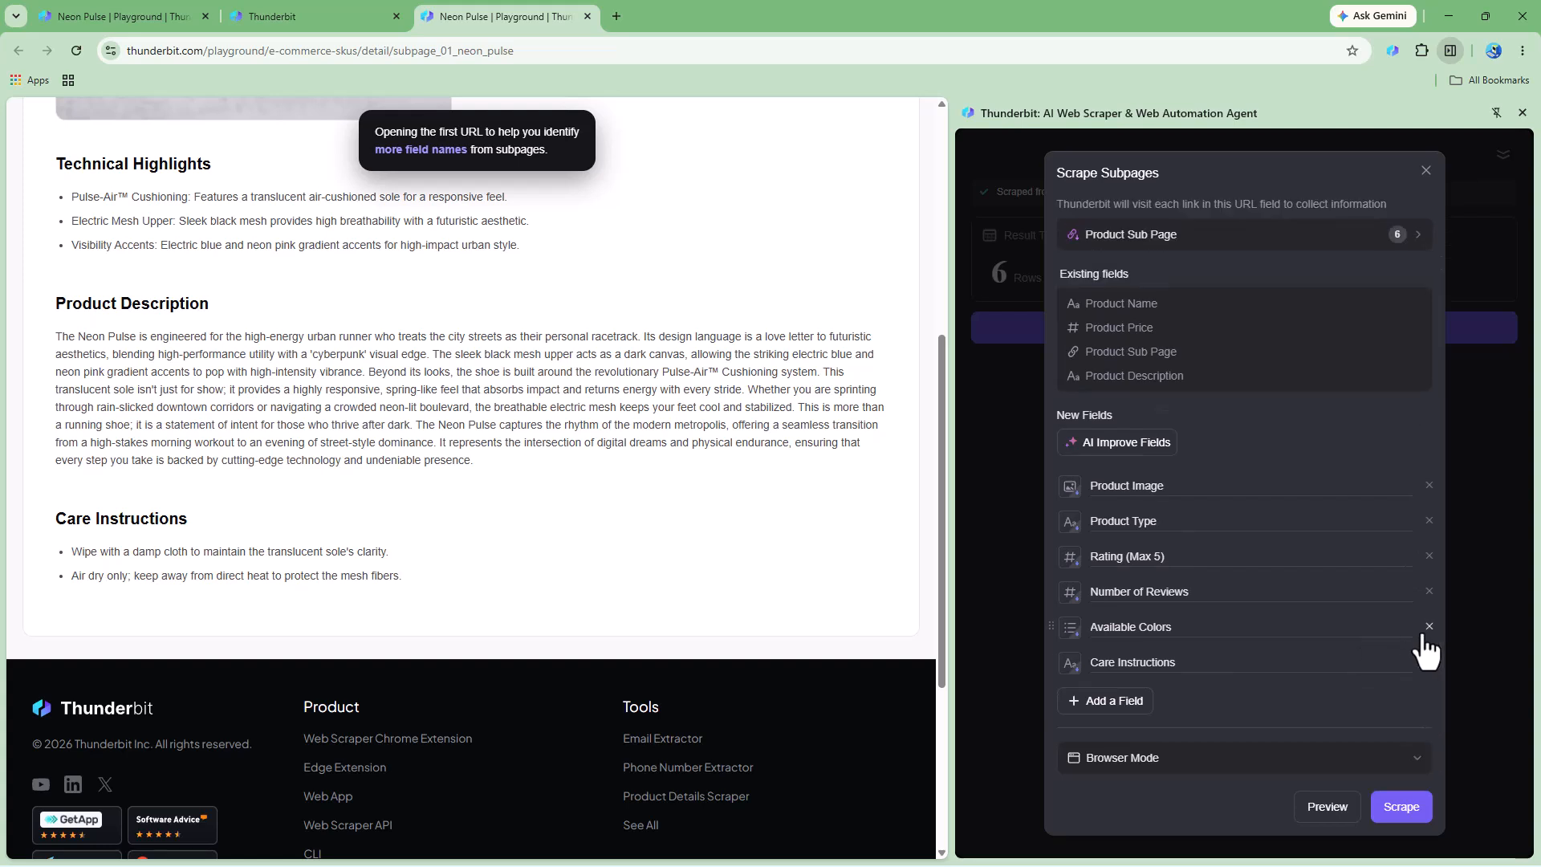
Step: Remove the remaining suggested fields except Care Instructions, and scrape the subpages in Browser Mode
{"action": "left_click", "coordinate": [1428, 628]}
{"action": "left_click", "coordinate": [1428, 610]}
{"action": "left_click", "coordinate": [1428, 592]}
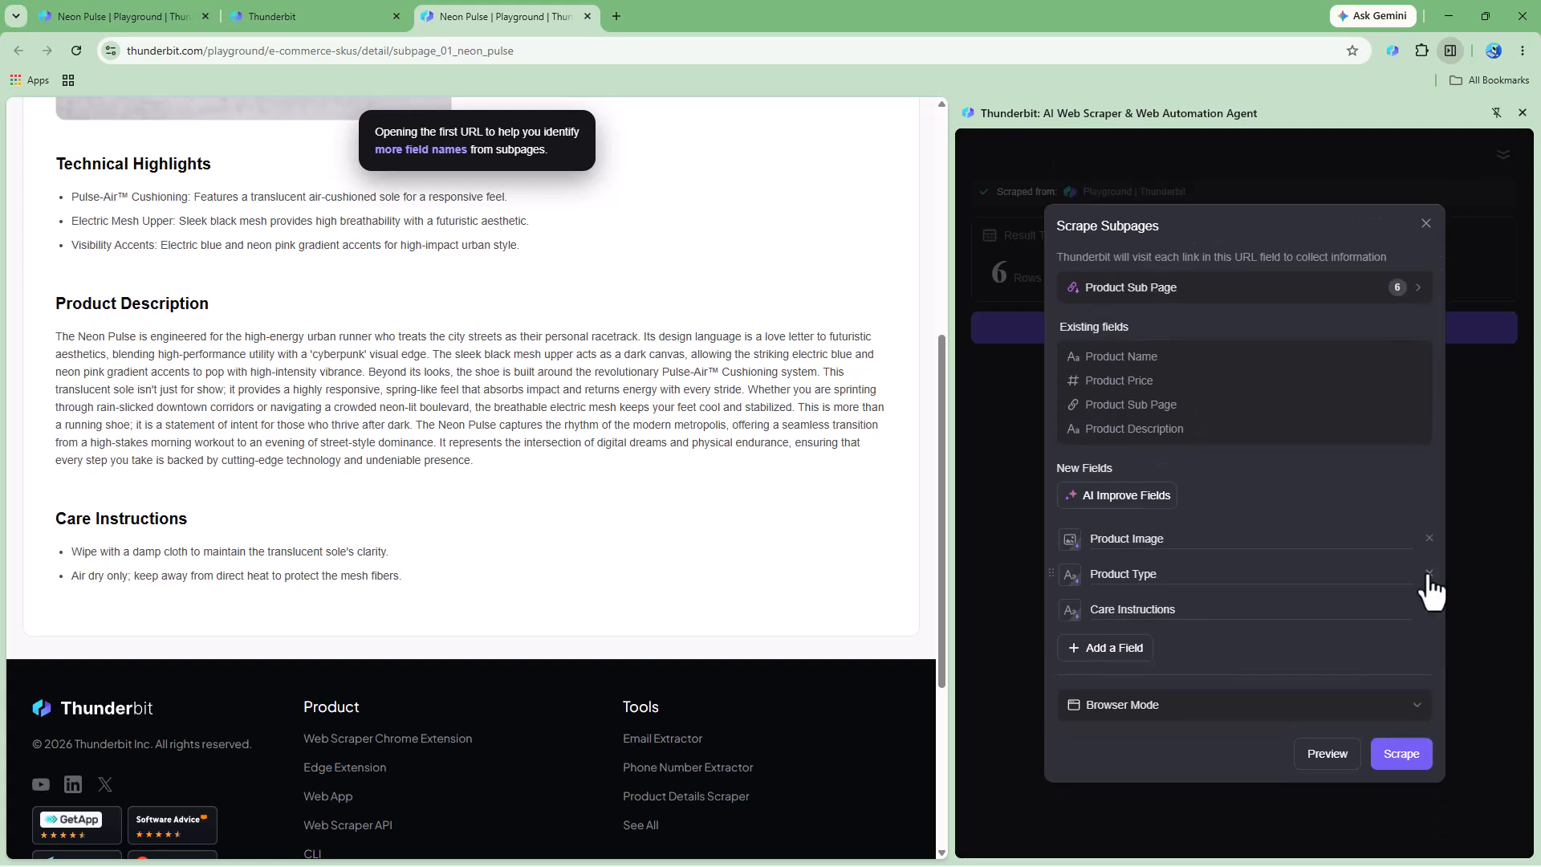
{"action": "left_click", "coordinate": [1429, 573]}
{"action": "left_click", "coordinate": [1428, 556]}
{"action": "left_click", "coordinate": [1401, 721]}
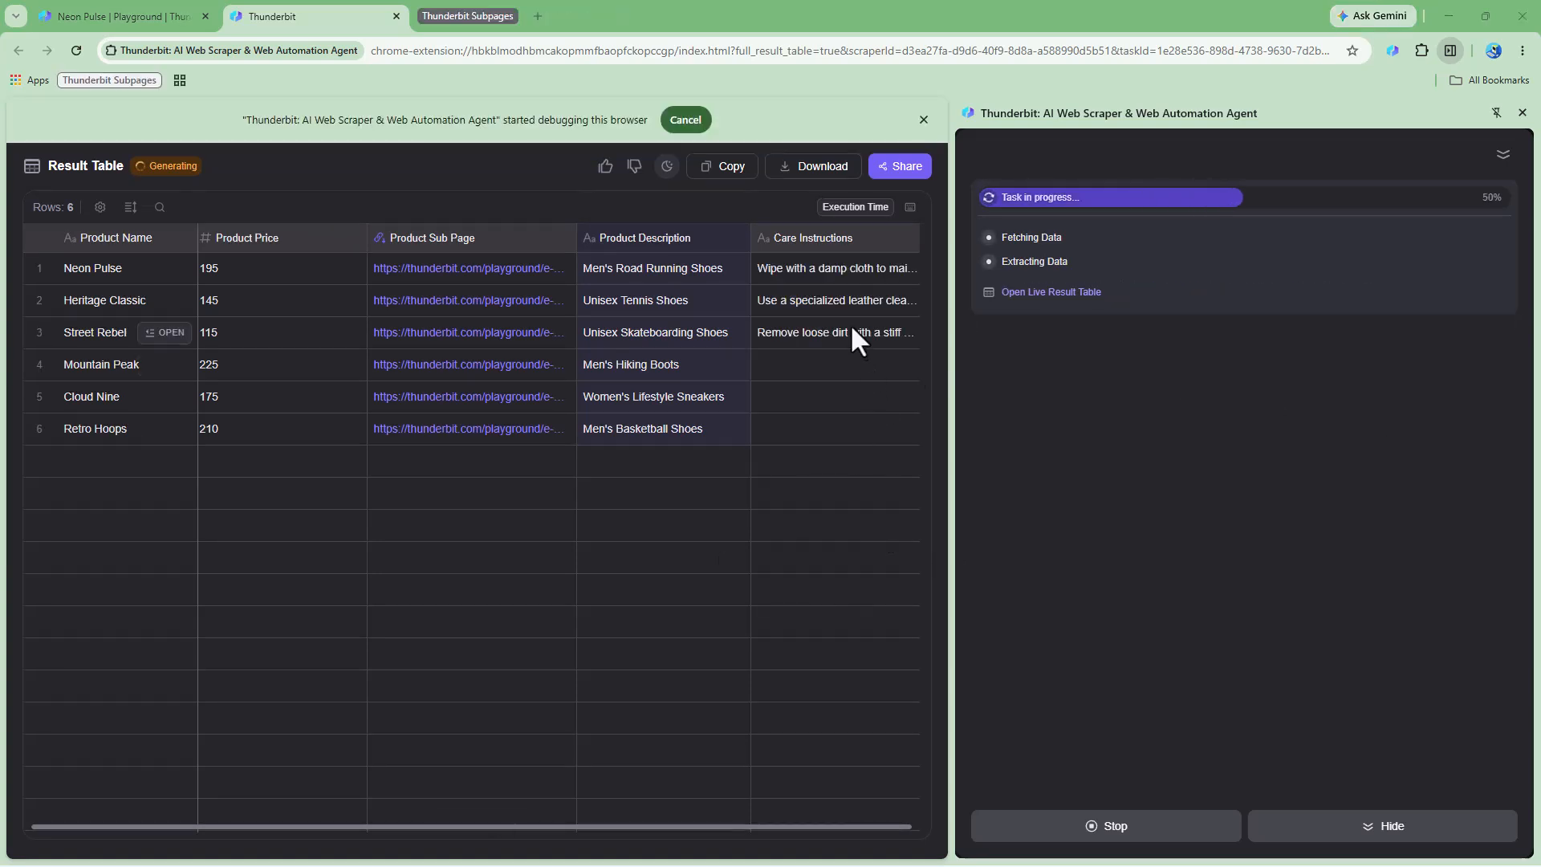
Step: Examine the full Care Instructions text scraped for several products in the result table
{"action": "double_click", "coordinate": [846, 306]}
{"action": "double_click", "coordinate": [838, 275]}
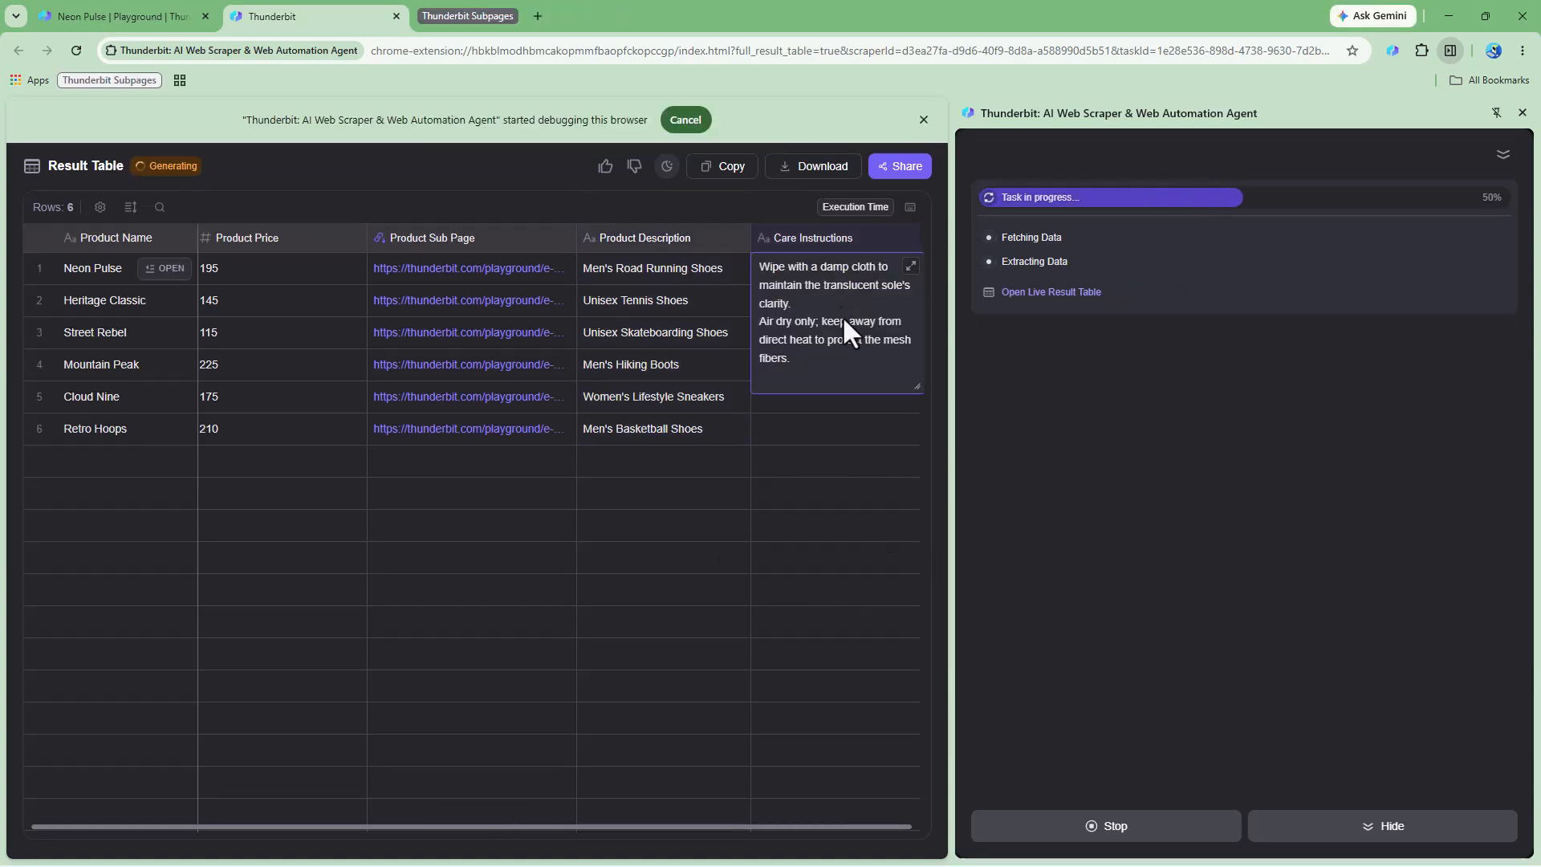
{"action": "left_click", "coordinate": [633, 311]}
{"action": "double_click", "coordinate": [821, 337]}
{"action": "left_click", "coordinate": [834, 290]}
{"action": "double_click", "coordinate": [841, 268]}
{"action": "left_click", "coordinate": [766, 421]}
{"action": "double_click", "coordinate": [792, 395]}
{"action": "left_click", "coordinate": [831, 313]}
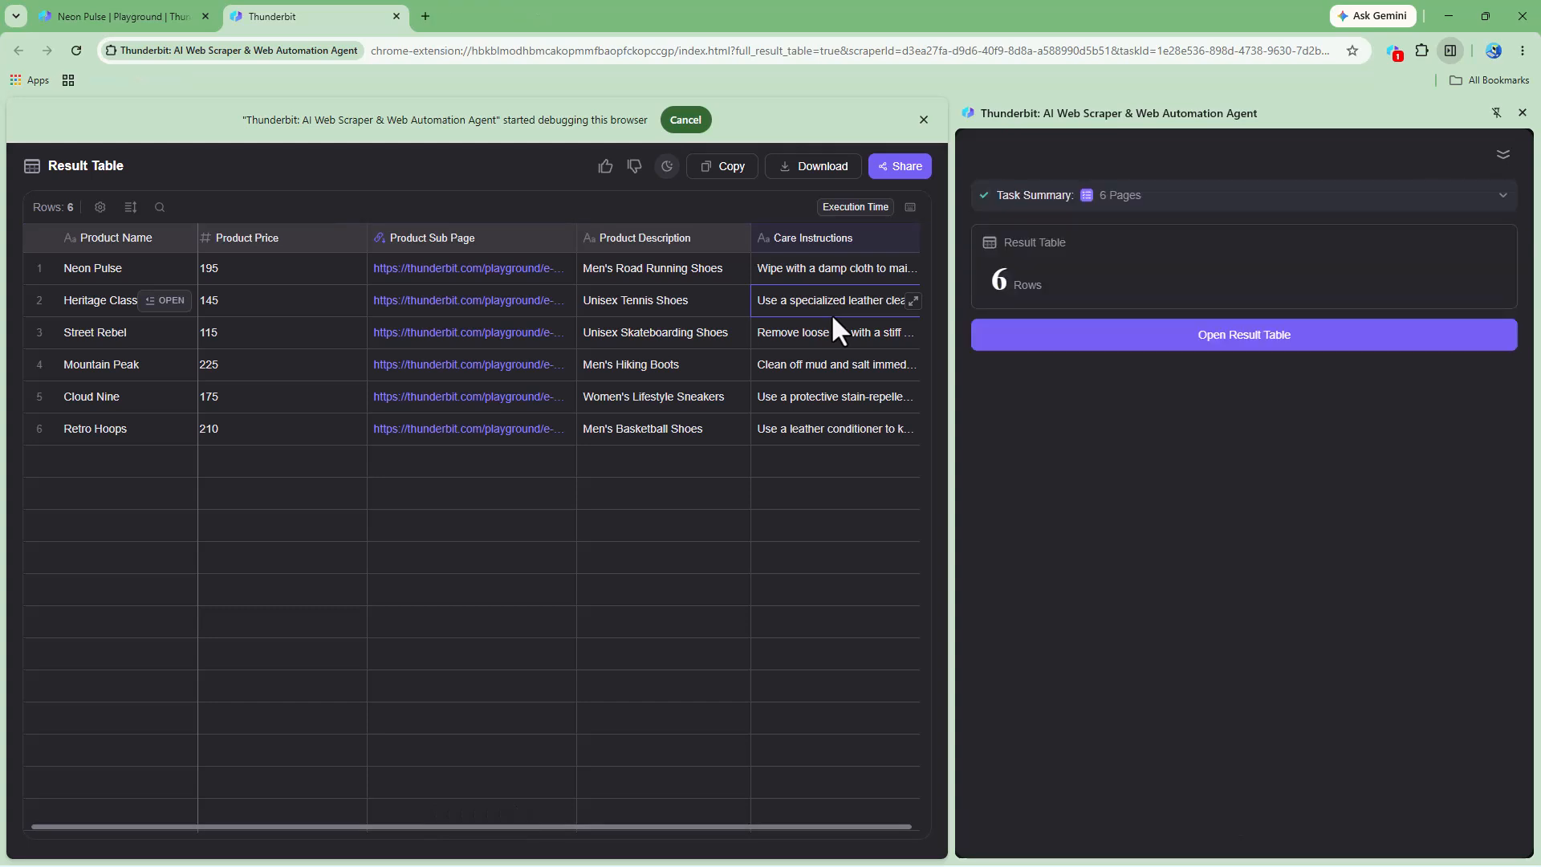
{"action": "left_click", "coordinate": [868, 395]}
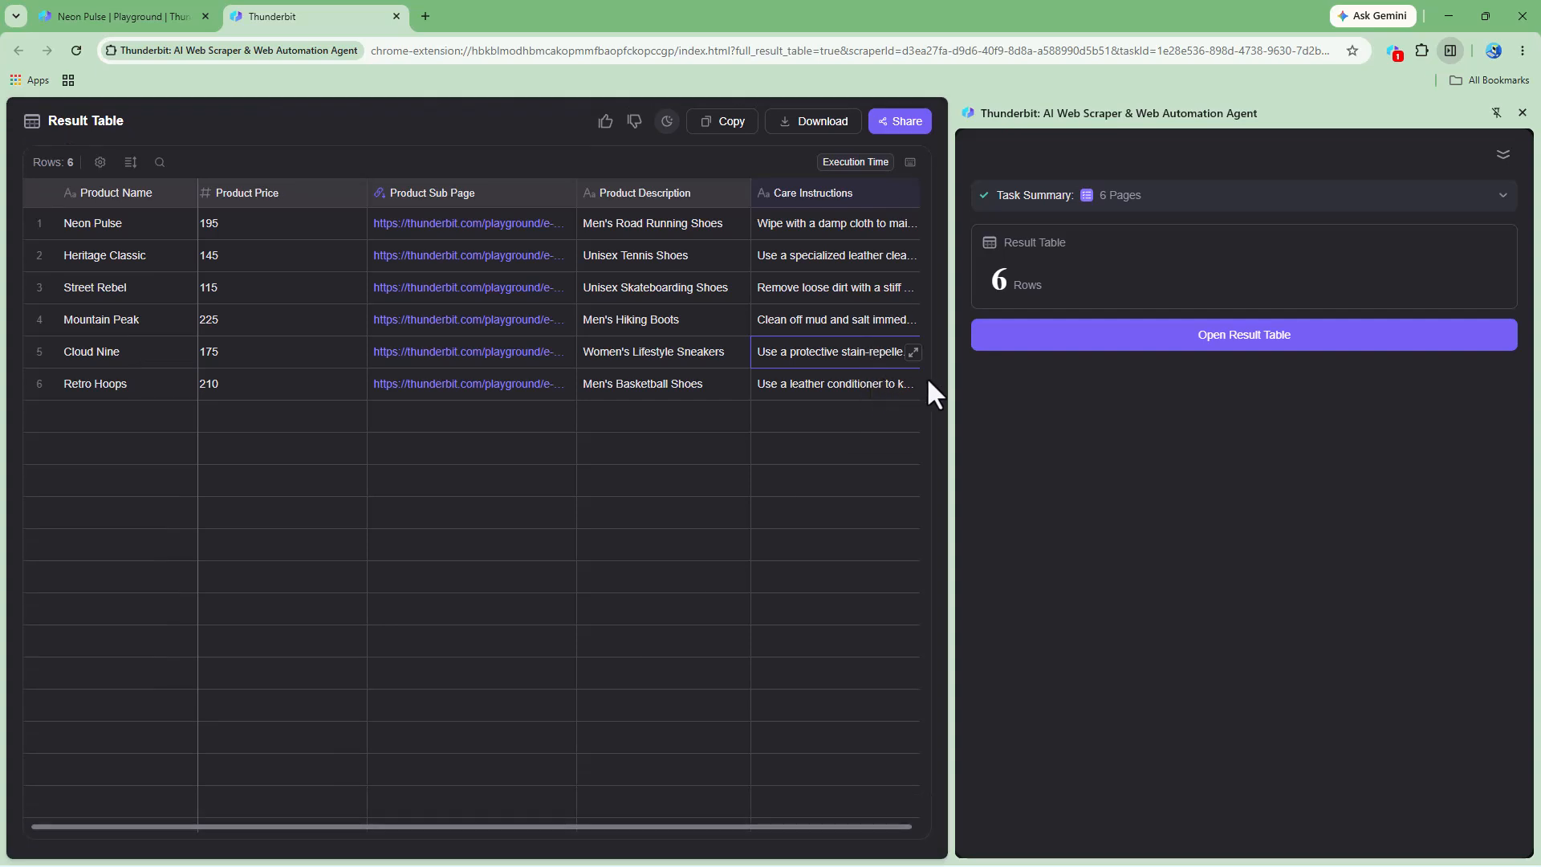
{"action": "left_click", "coordinate": [768, 546]}
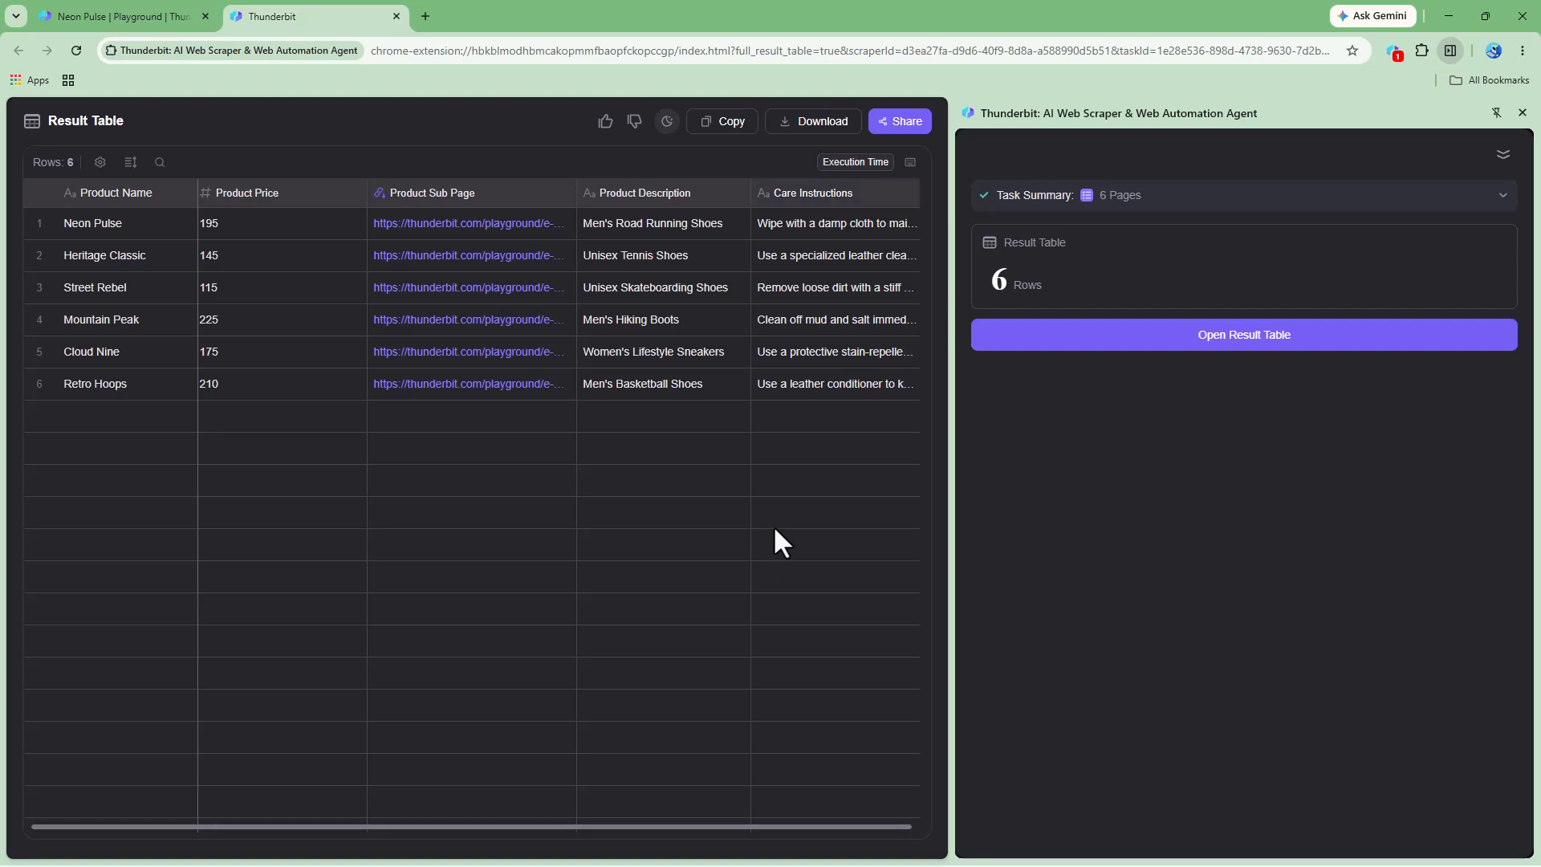